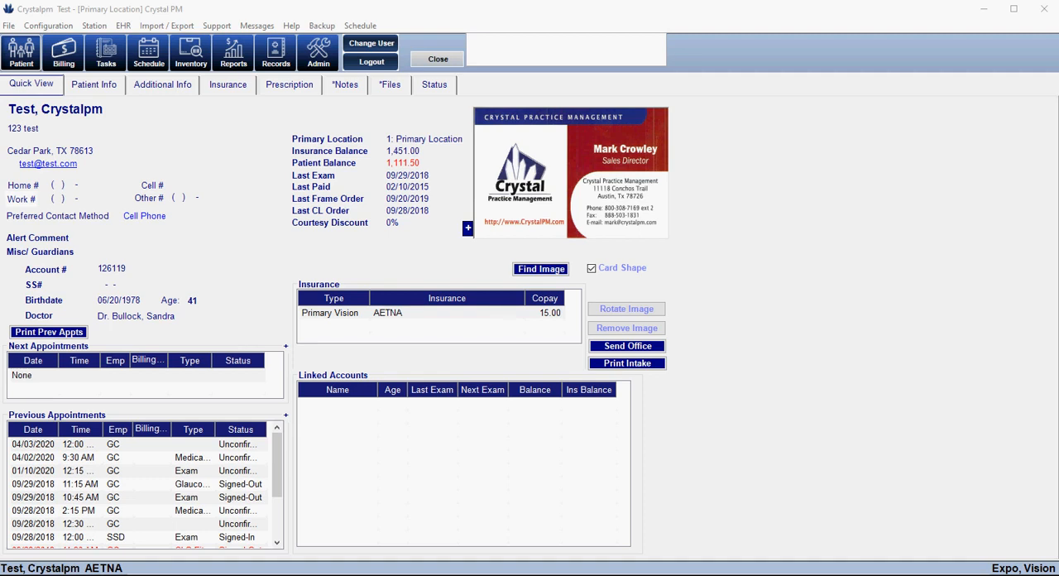
Open the patient portal login page in the browser from the online documents link in the Website admin settings
click(321, 60)
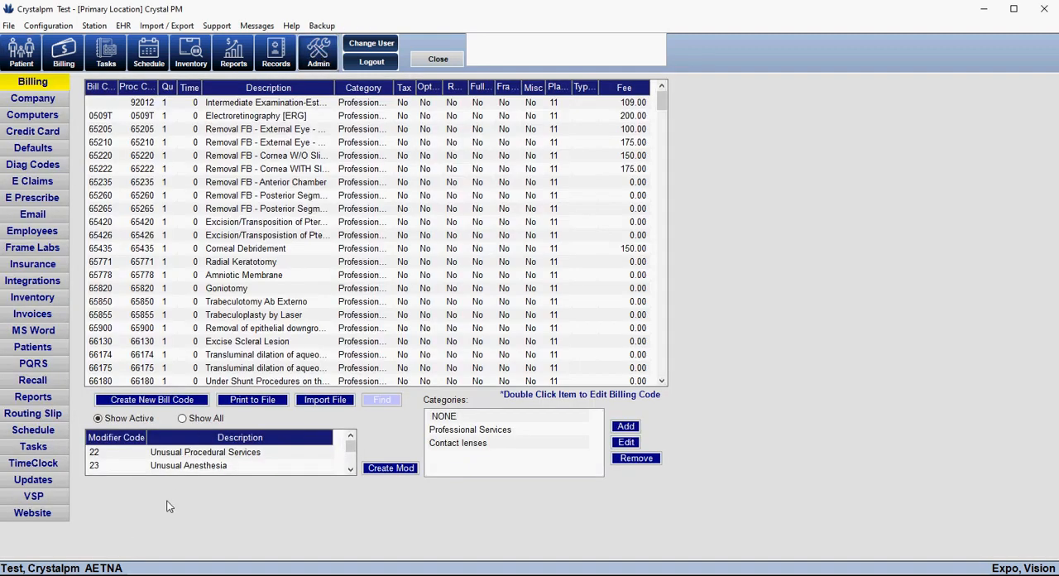
click(318, 58)
click(58, 514)
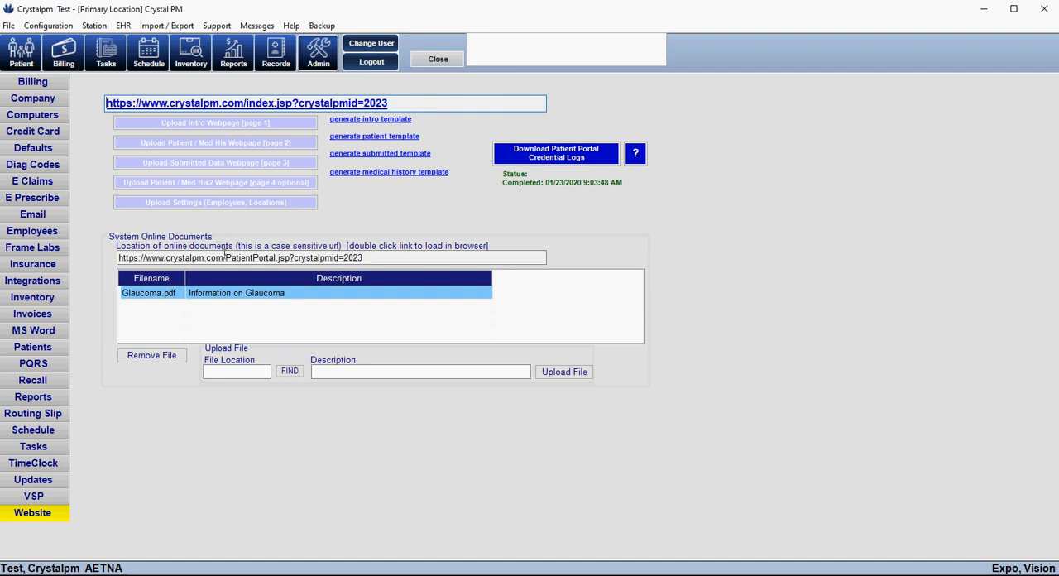
click(280, 257)
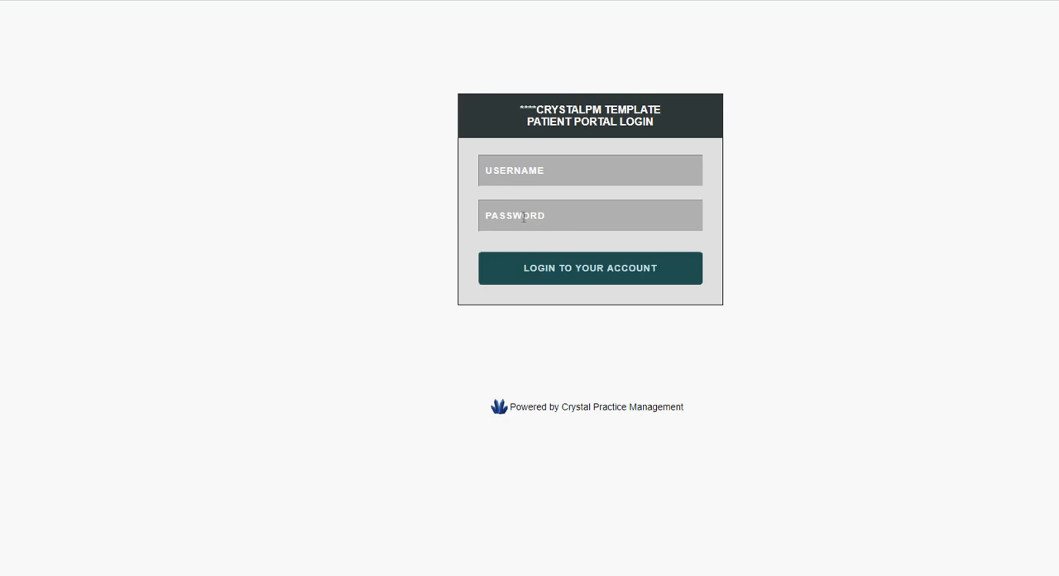
drag(994, 0, 1054, 124)
click(830, 12)
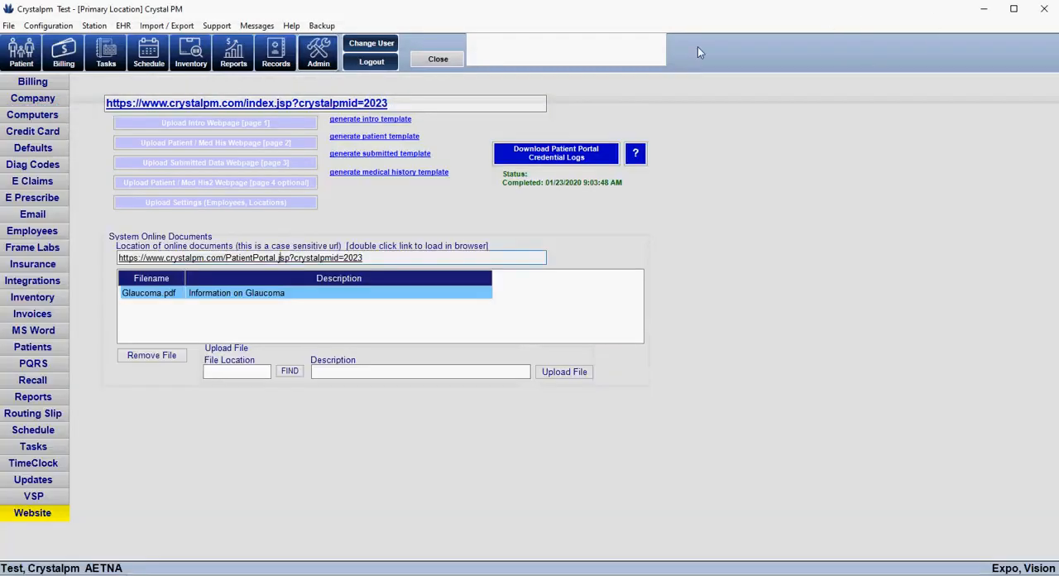
Show the test patient's online portal credentials and online files from the patient's Files
click(17, 51)
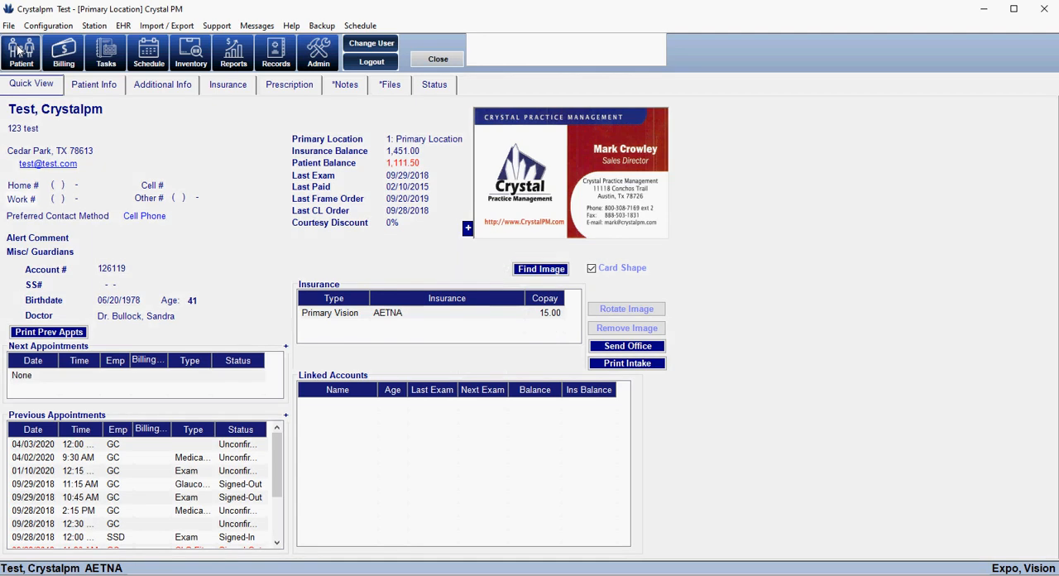
click(390, 87)
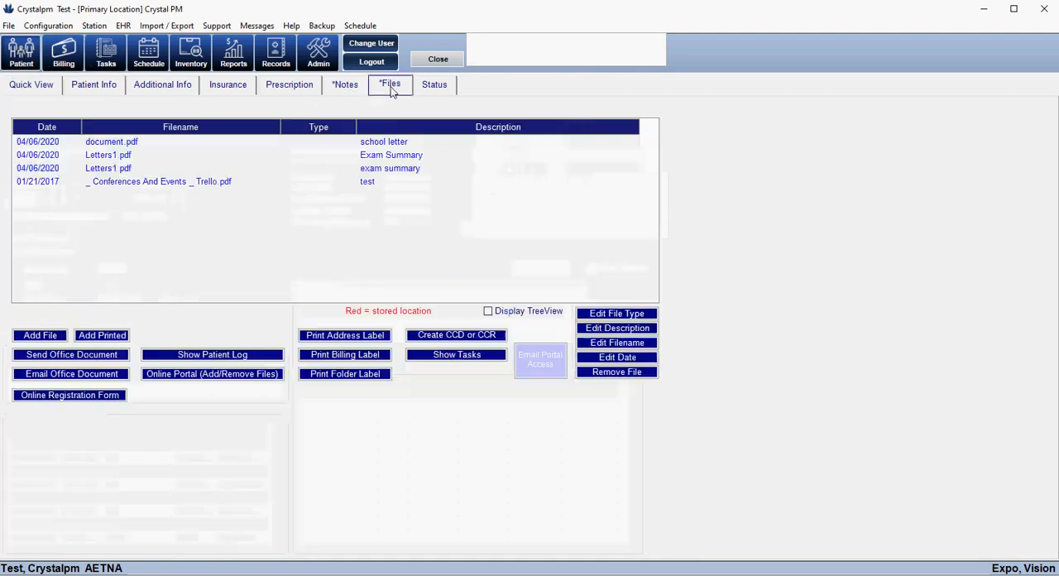
click(228, 373)
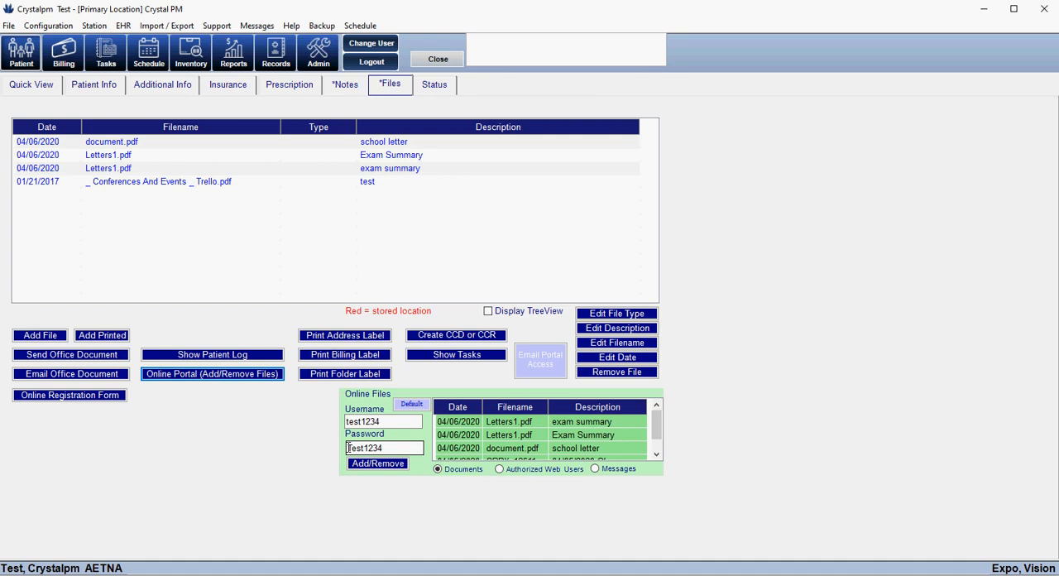
Open the patient's medical record and show its ARRA section
click(278, 54)
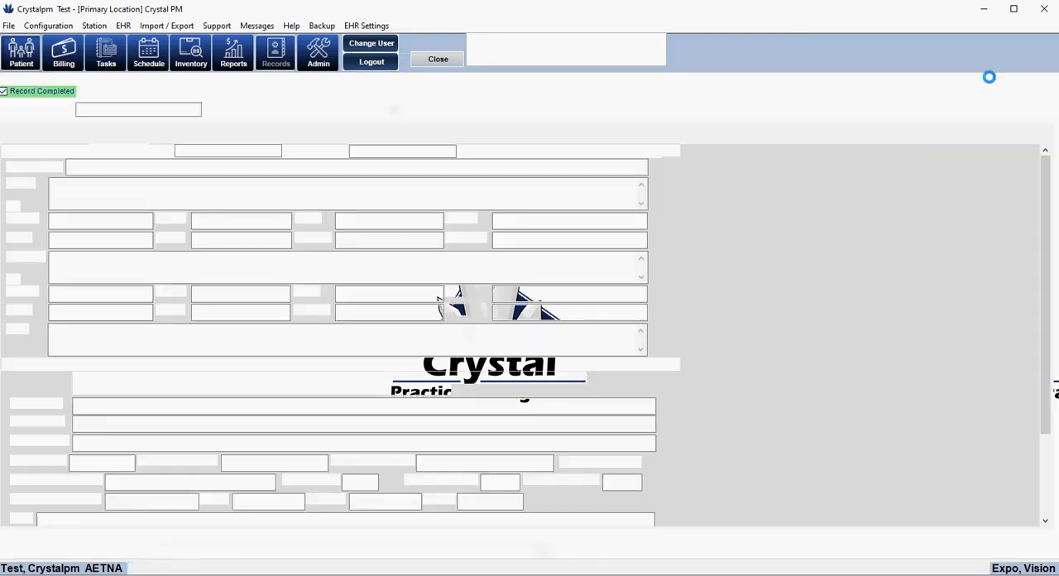
click(1047, 134)
click(1047, 135)
click(1047, 135)
click(985, 133)
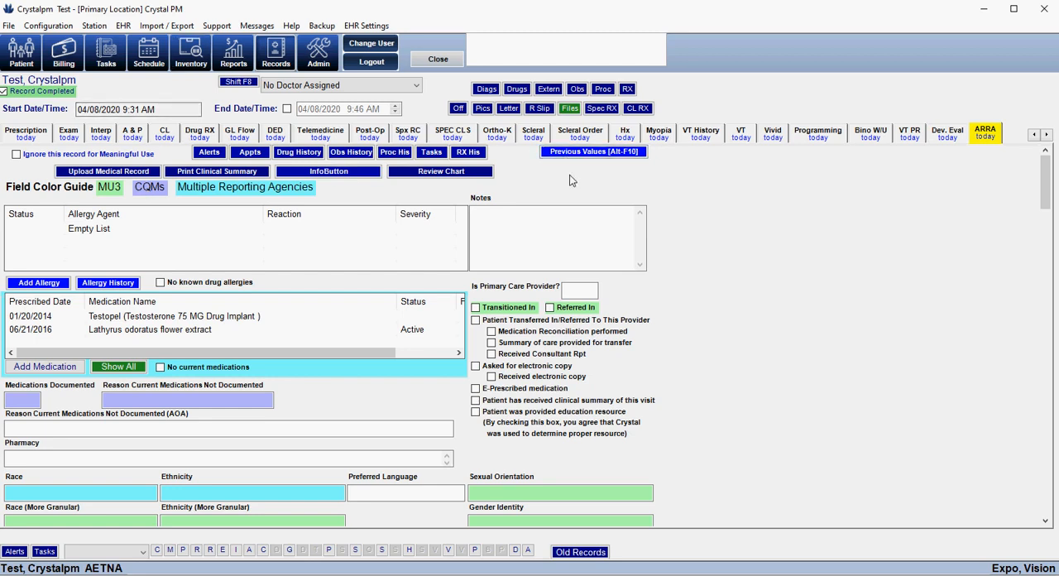
Return from the medical record to the patient's Files and bring up the Online Portal (Add/Remove Files) section
click(21, 54)
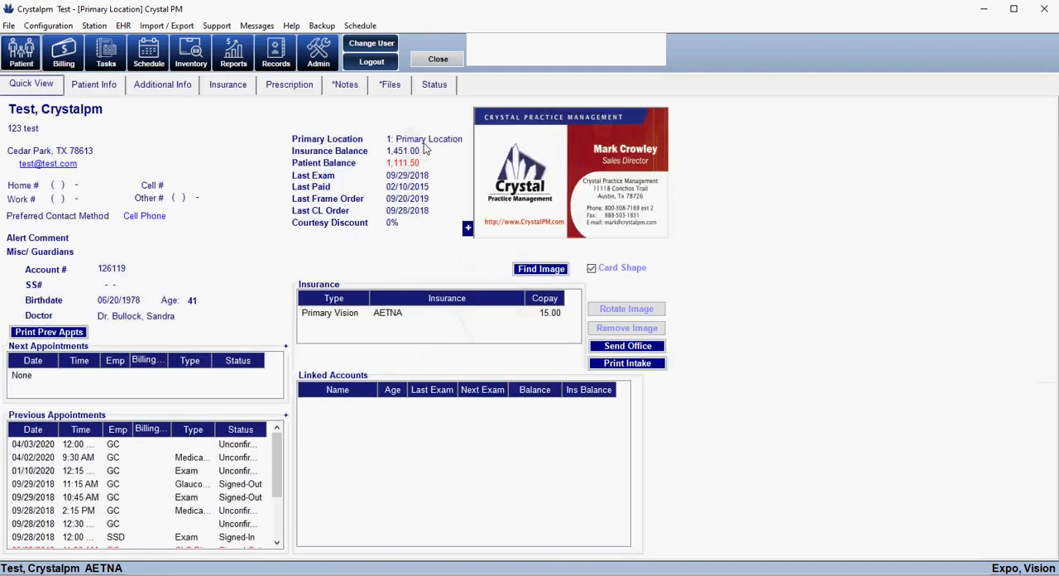
click(390, 84)
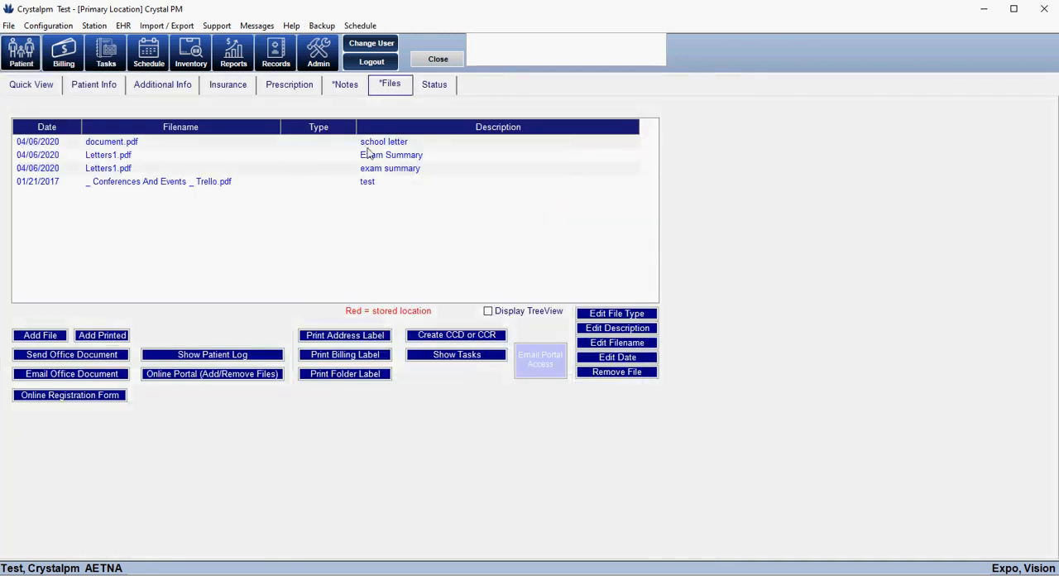
click(245, 376)
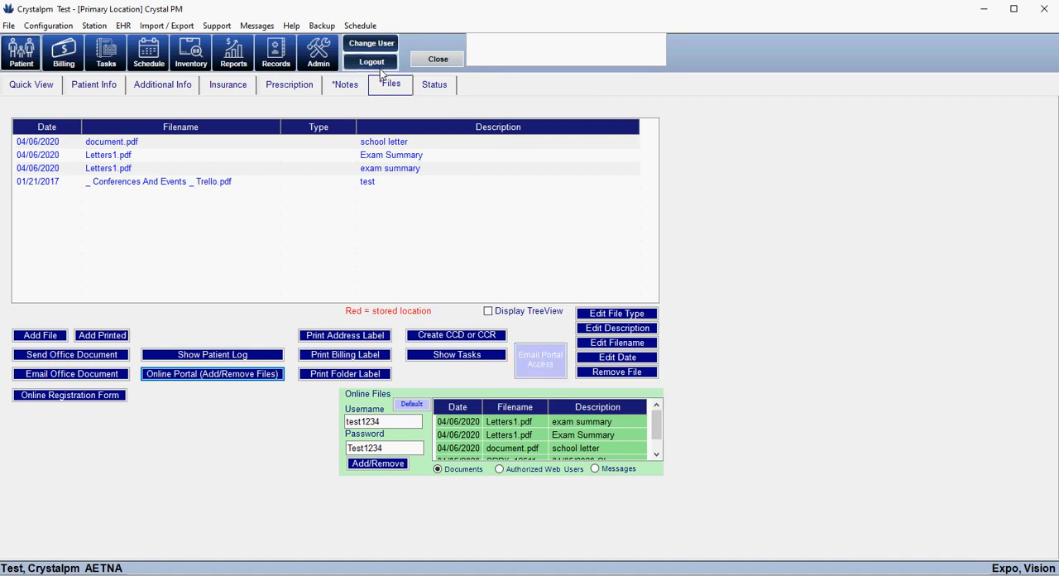
Review the portal login text and website link for the invoice footer in the Invoices admin settings
click(319, 55)
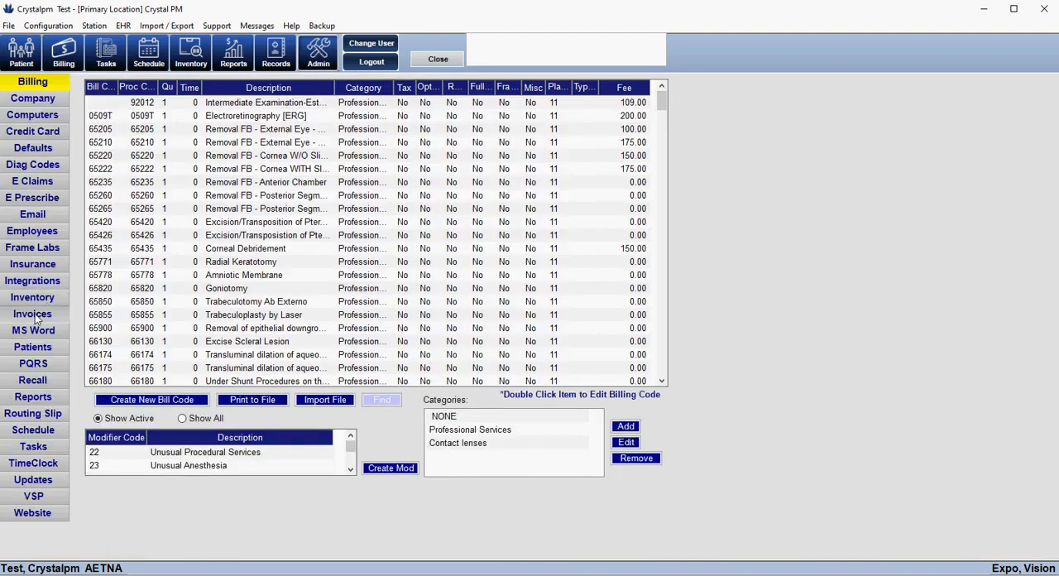
click(37, 316)
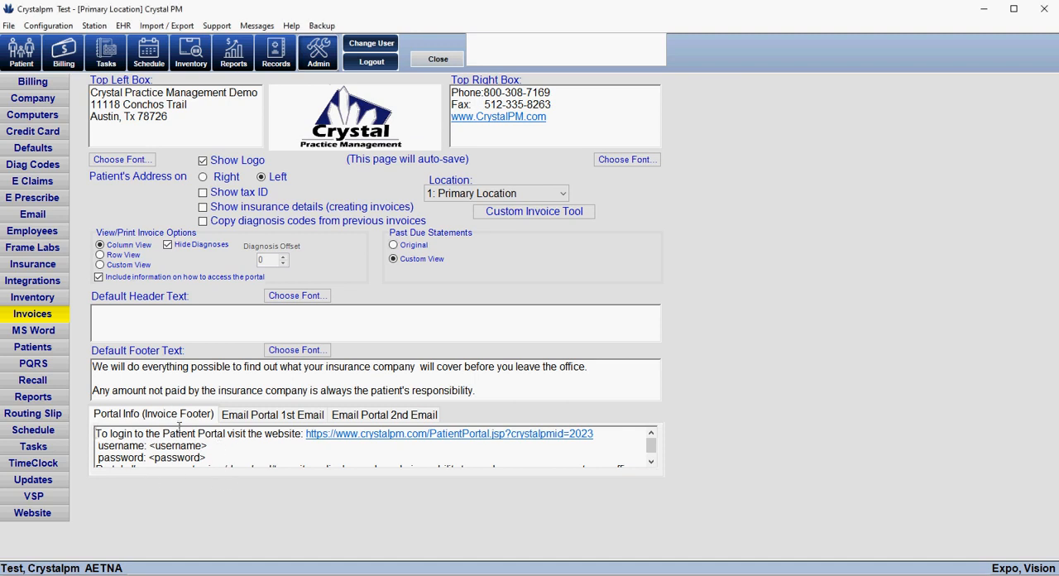
click(256, 435)
click(602, 438)
Look up the practice's Crystal PM ID in the program's version information, then close it
click(295, 27)
click(307, 71)
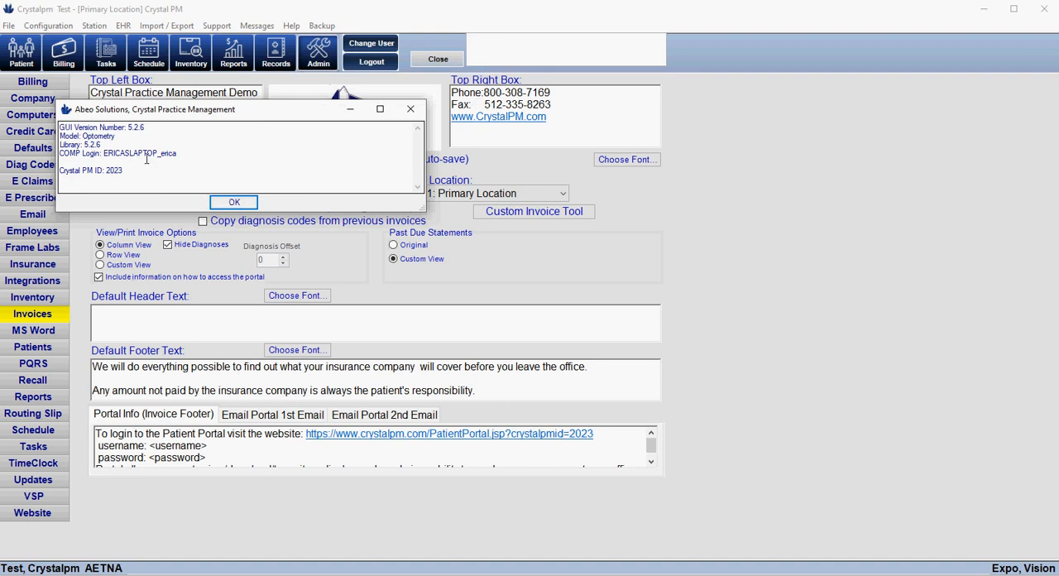
drag(128, 169, 106, 170)
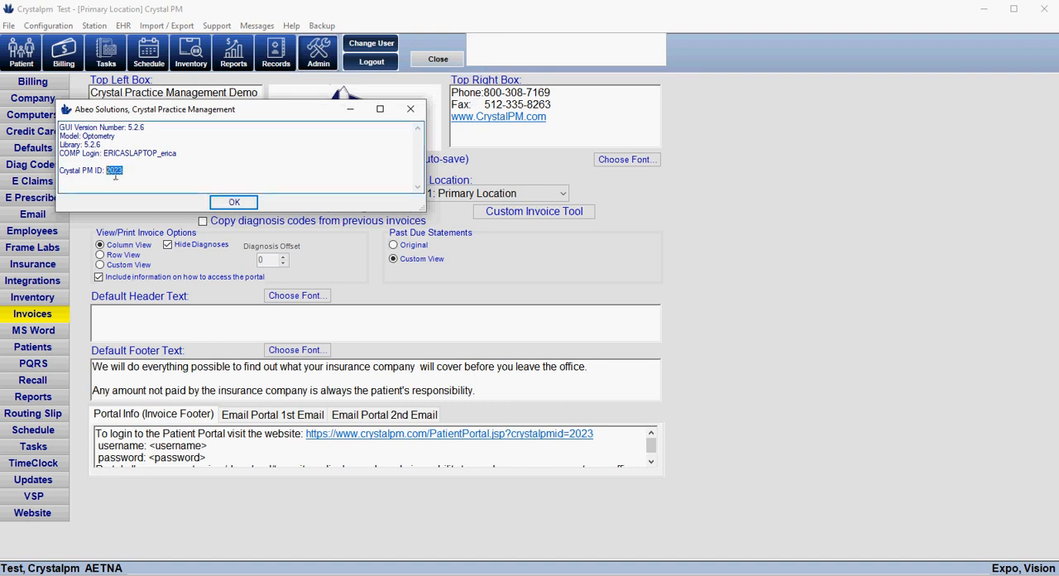
click(121, 174)
key(Return)
Fill in the username on the portal login page and try to load the page with crystalpmid=4 instead
click(597, 434)
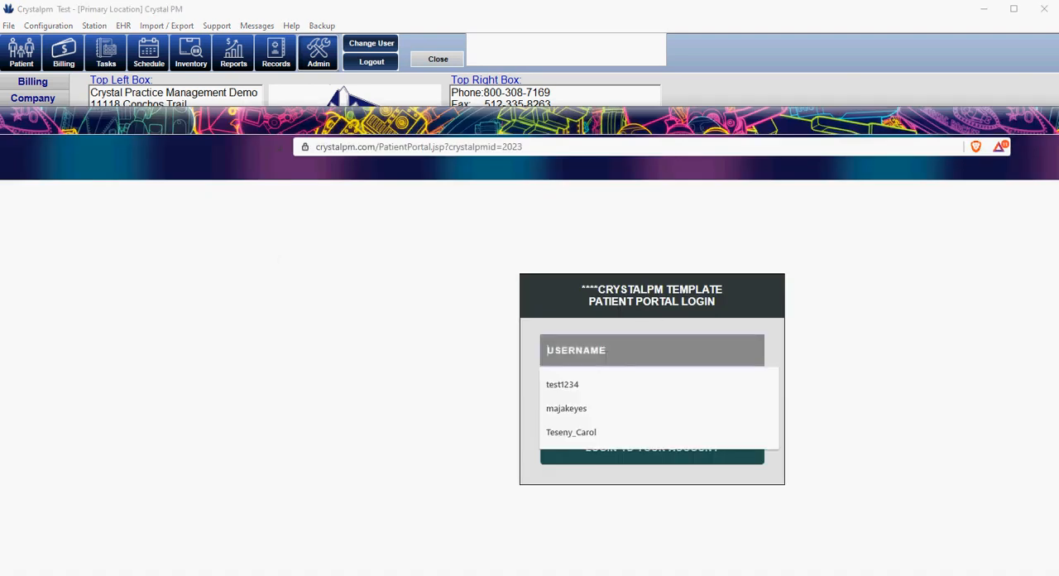
click(582, 381)
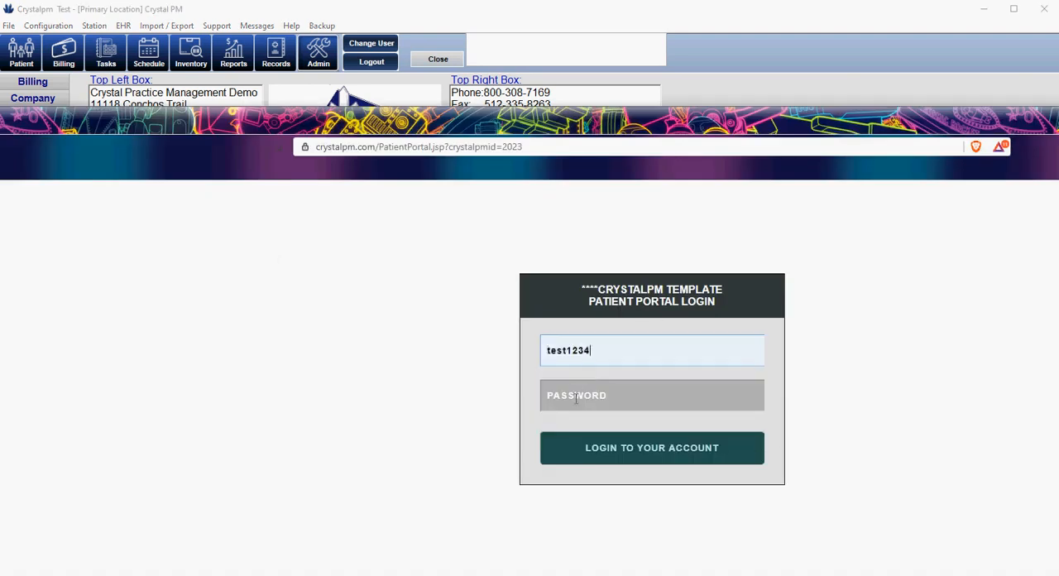
click(559, 148)
key(End)
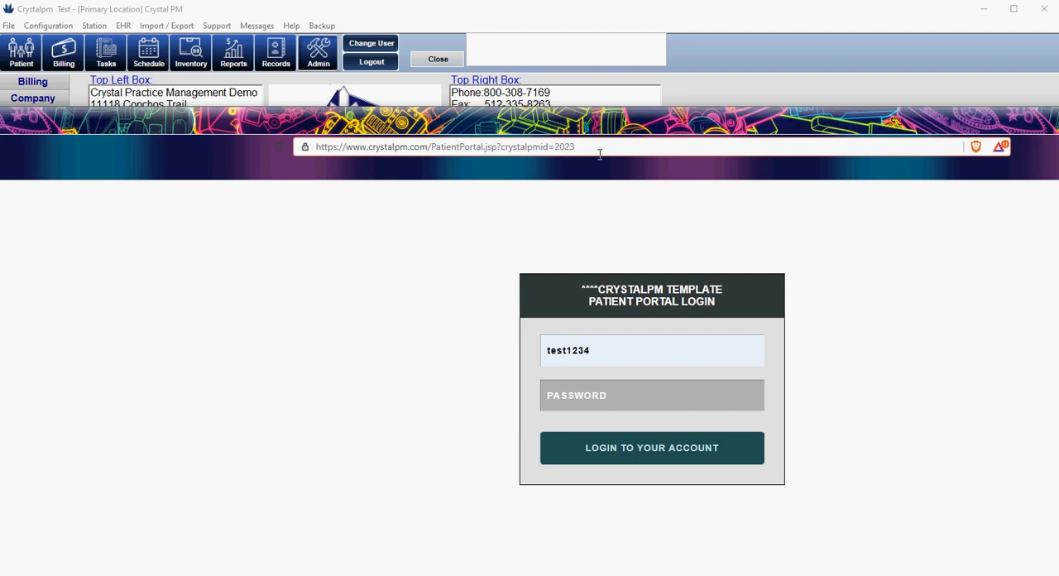
key(BackSpace)
key(BackSpace)
key(BackSpace)
key(BackSpace)
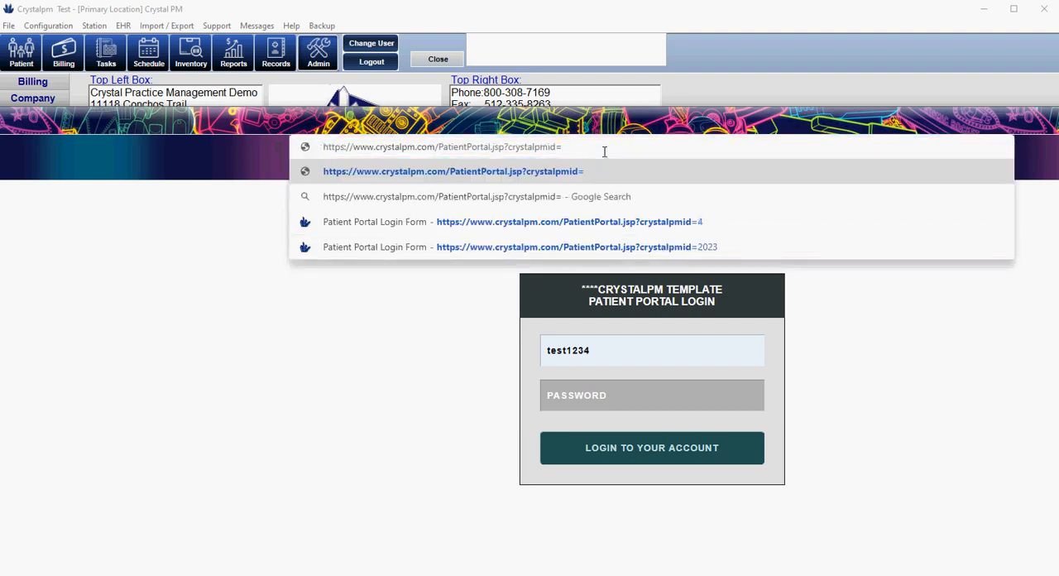
text(4)
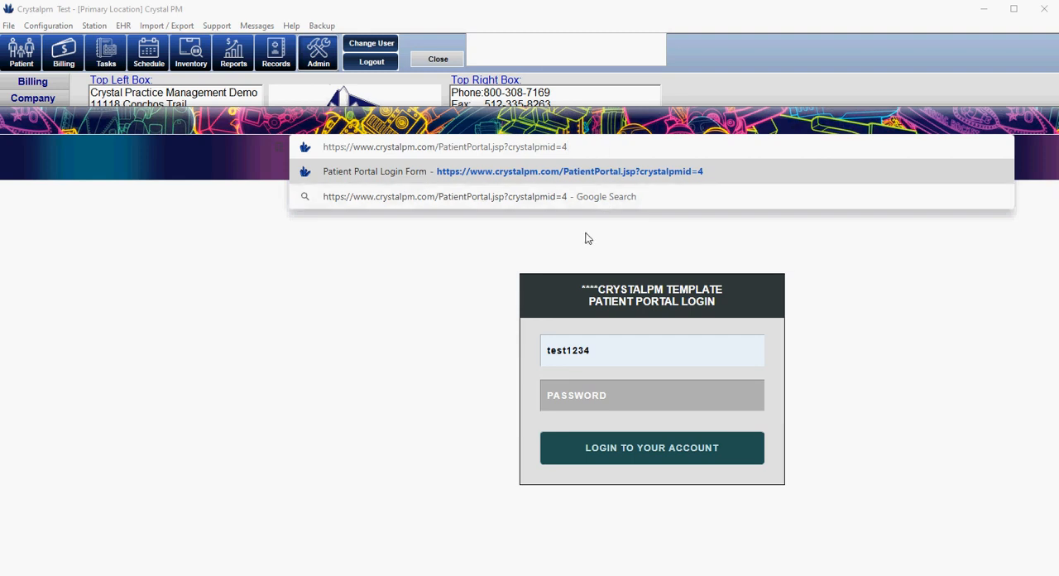
key(Return)
Enter the account password and log in to the CrystalPM Template patient portal
click(595, 392)
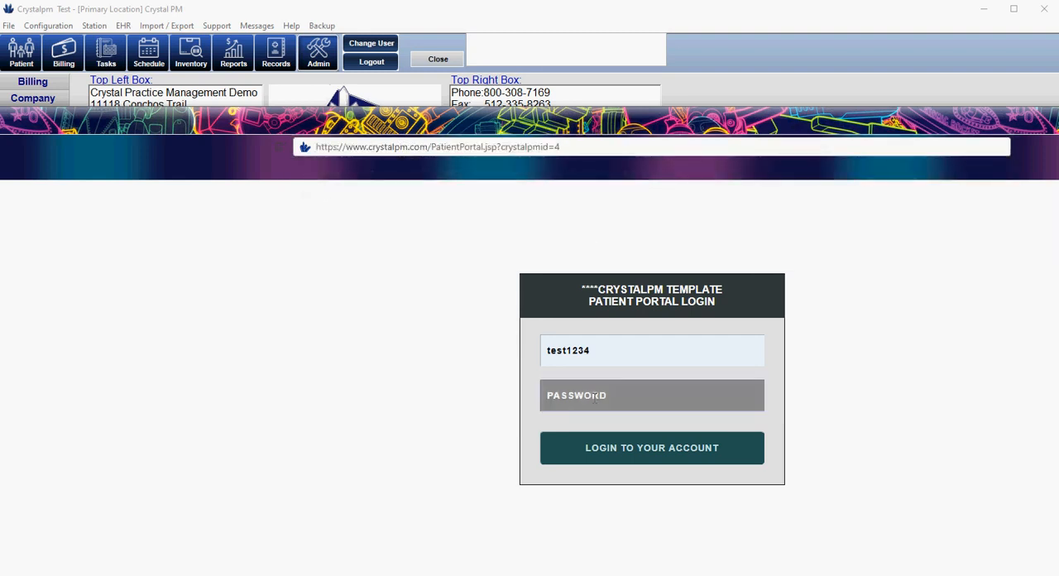
text(••••••••)
key(Return)
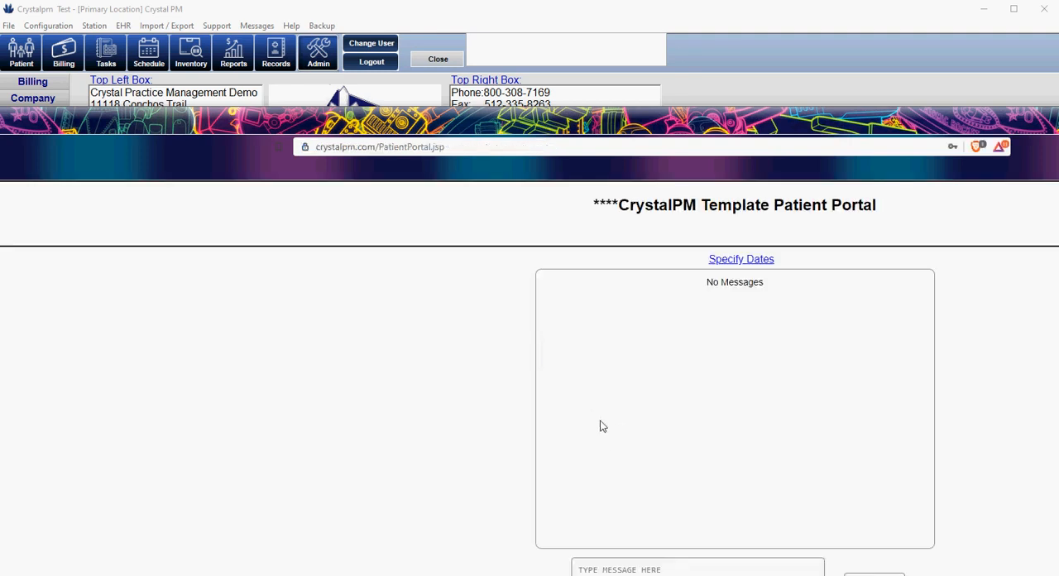
Reposition the browser window, switch back to Crystal PM and reopen the patient portal link from the Website settings
drag(992, 119, 1052, 575)
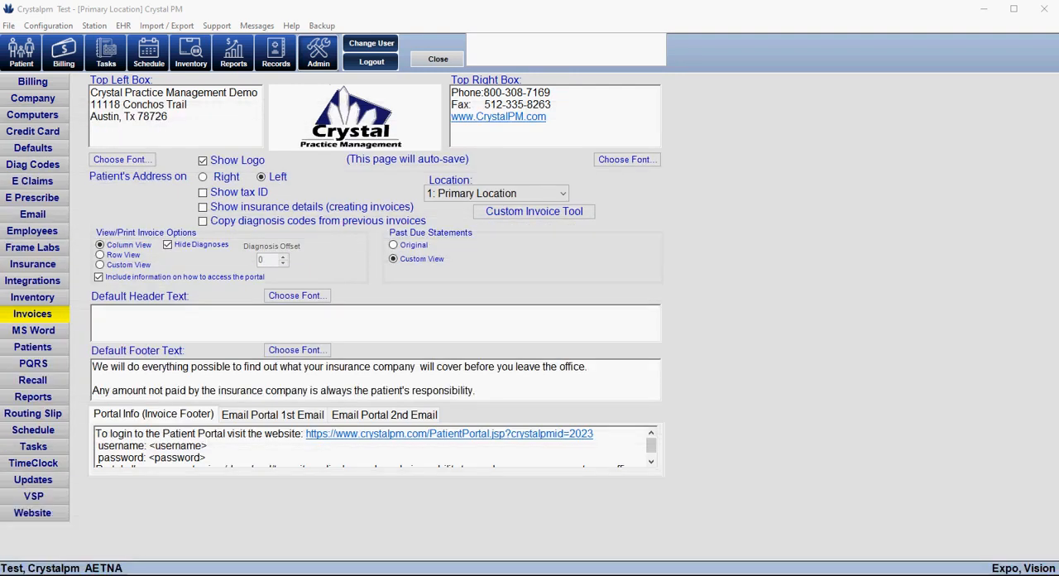
drag(1052, 575, 957, 51)
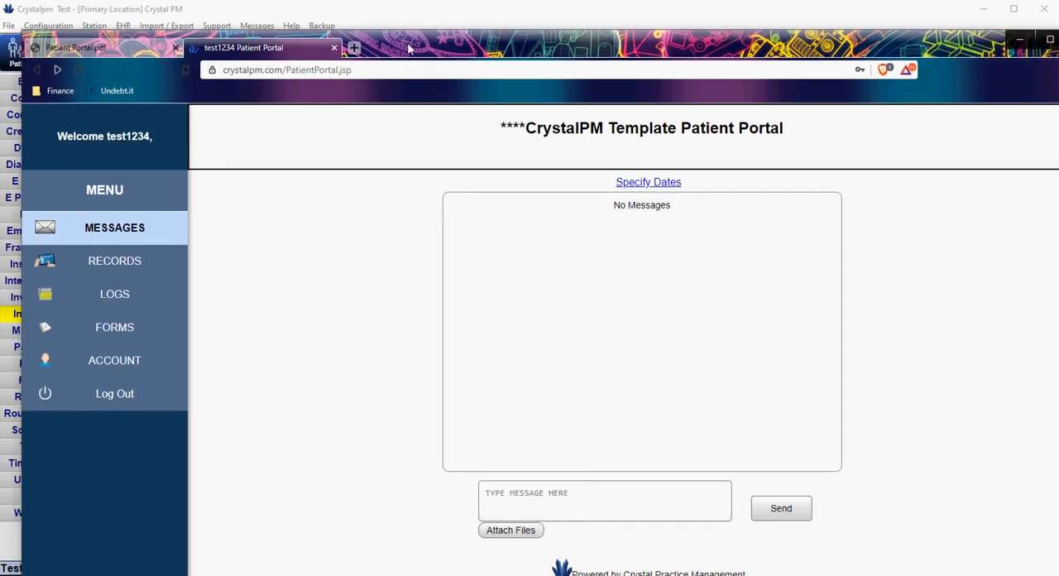
click(436, 20)
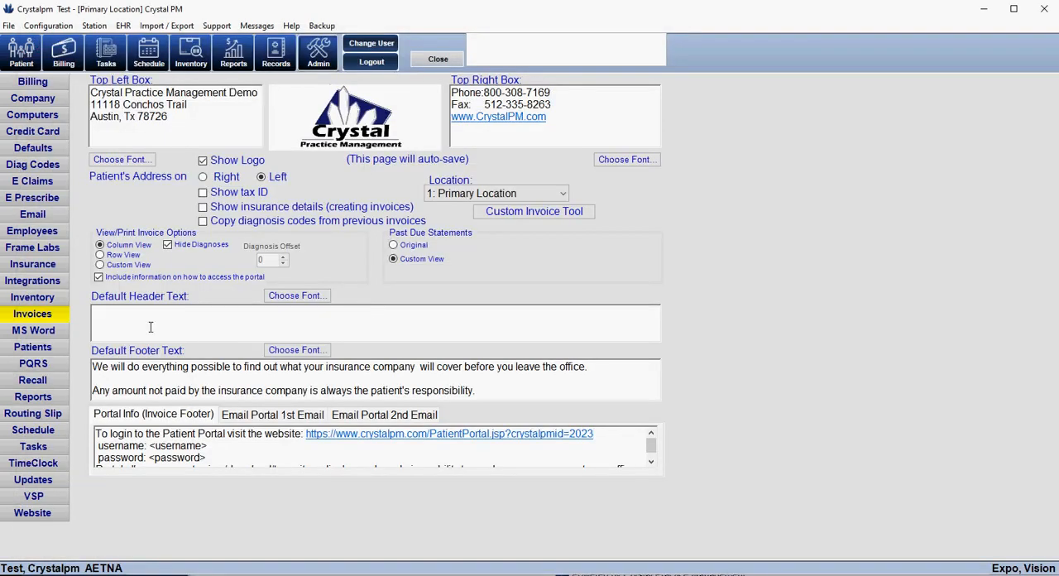
click(32, 512)
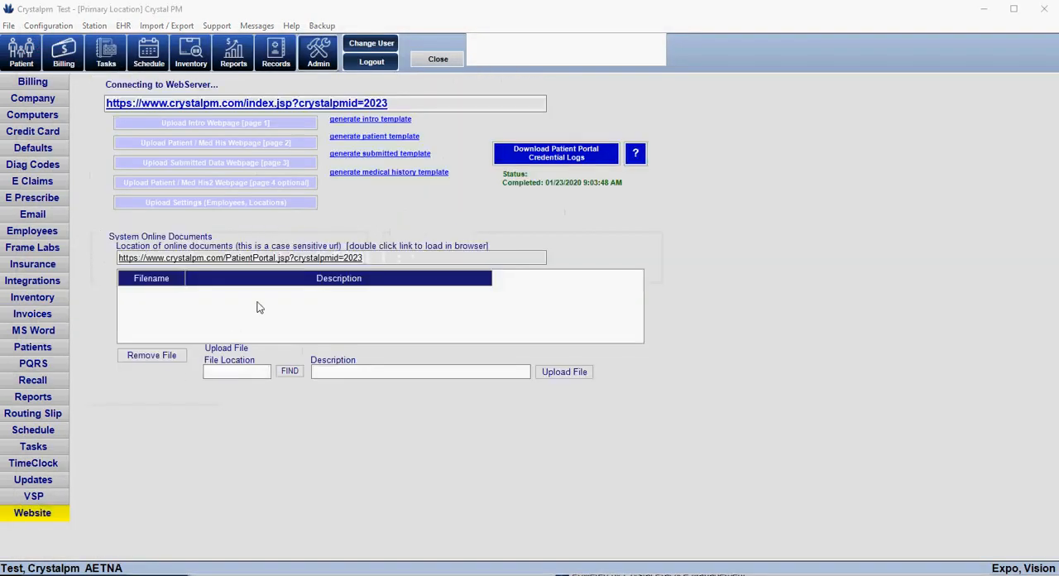
double_click(336, 258)
Load the patient portal login page with the address parameter changed to crystalpmid=4
click(450, 75)
click(504, 78)
key(BackSpace)
key(BackSpace)
key(BackSpace)
key(BackSpace)
text(4)
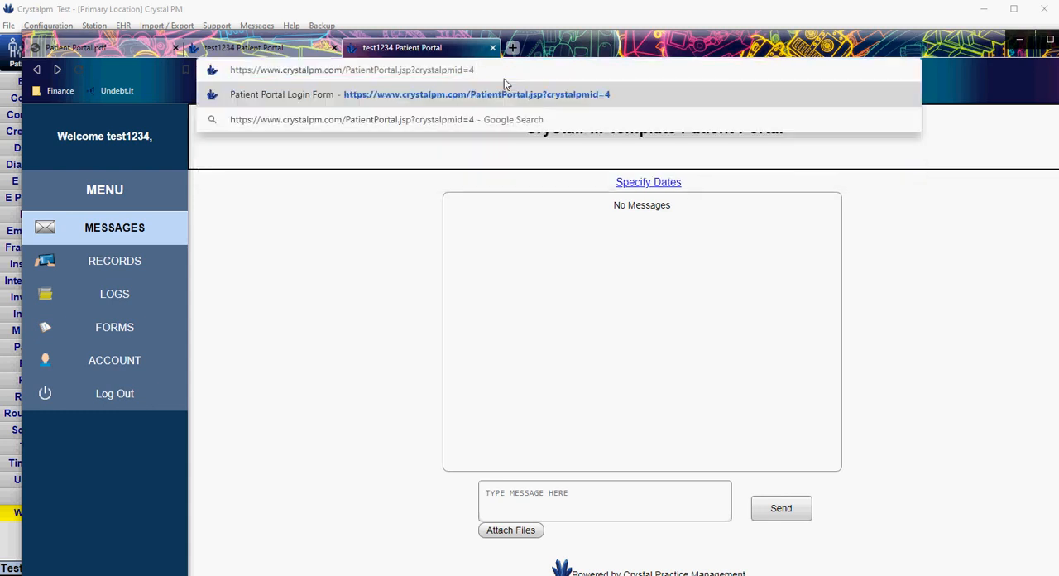
key(Return)
Log in to the Crystal Practice Management patient portal with the saved username and the account password
click(488, 272)
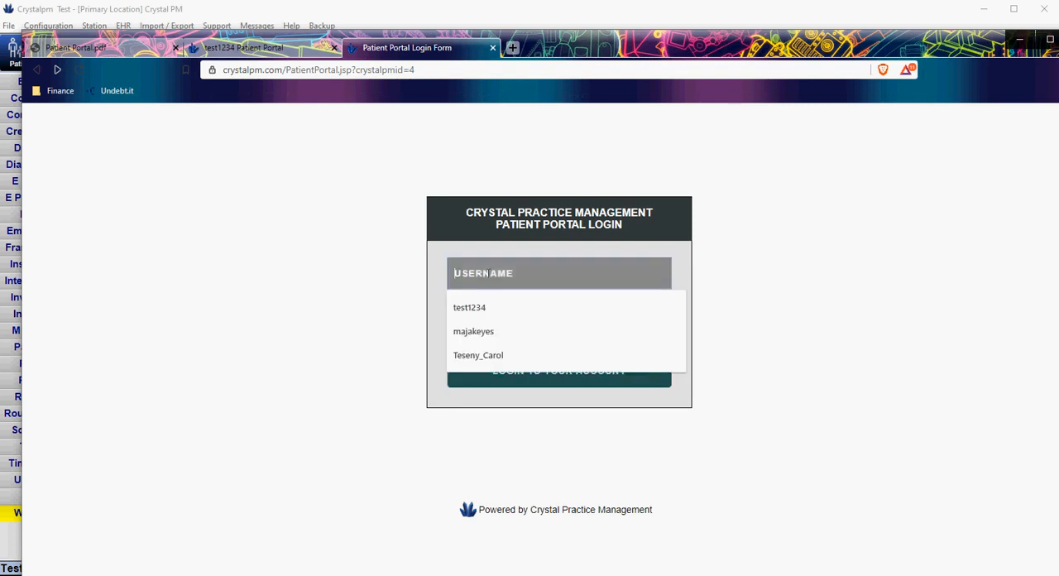
key(Down)
key(Return)
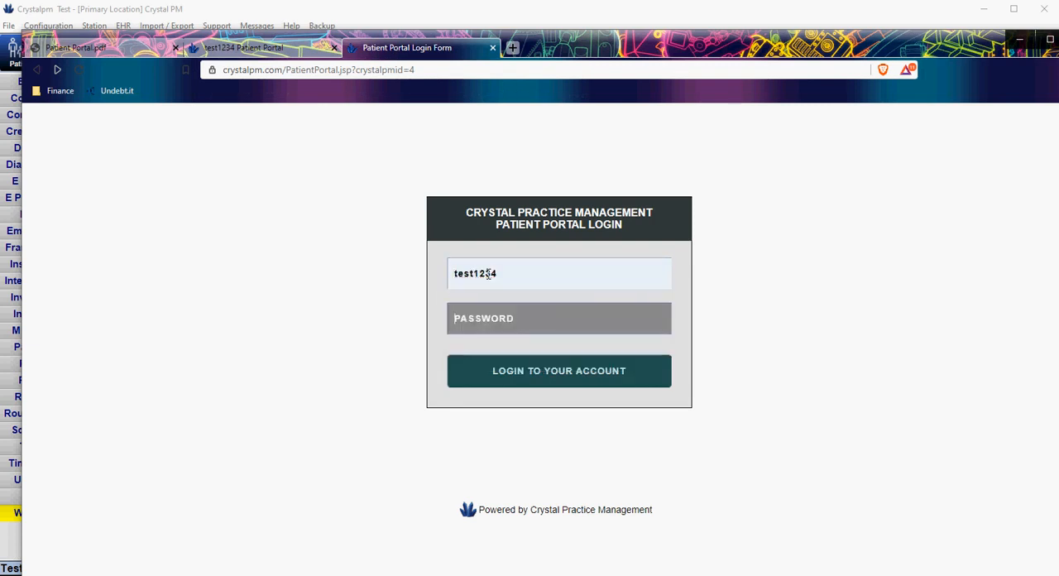
key(Tab)
text(••••••••)
key(Return)
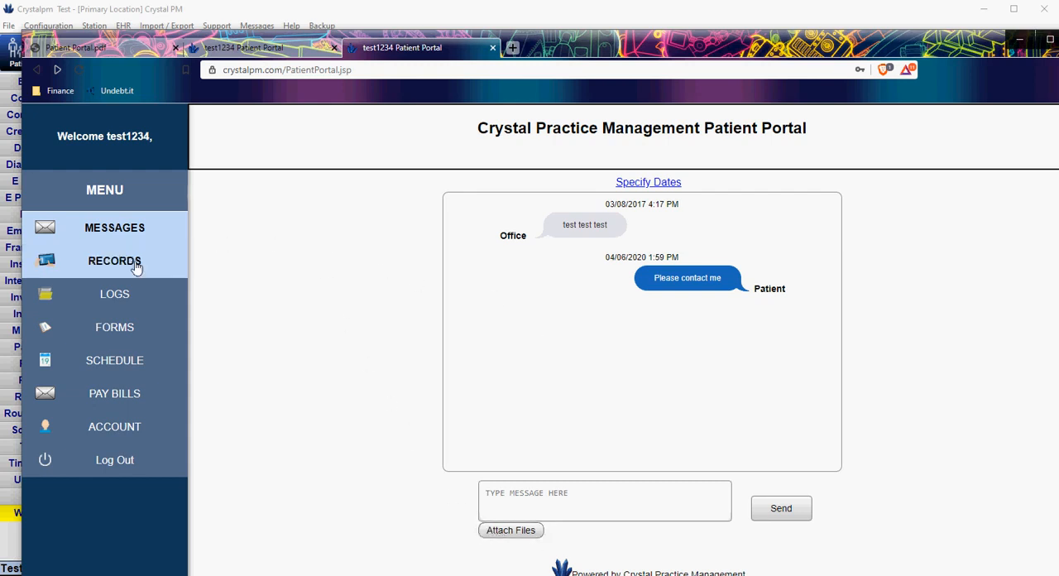
View the 04/06/2020 spectacle prescription PDF from the portal's Records, then return to the records list
click(99, 266)
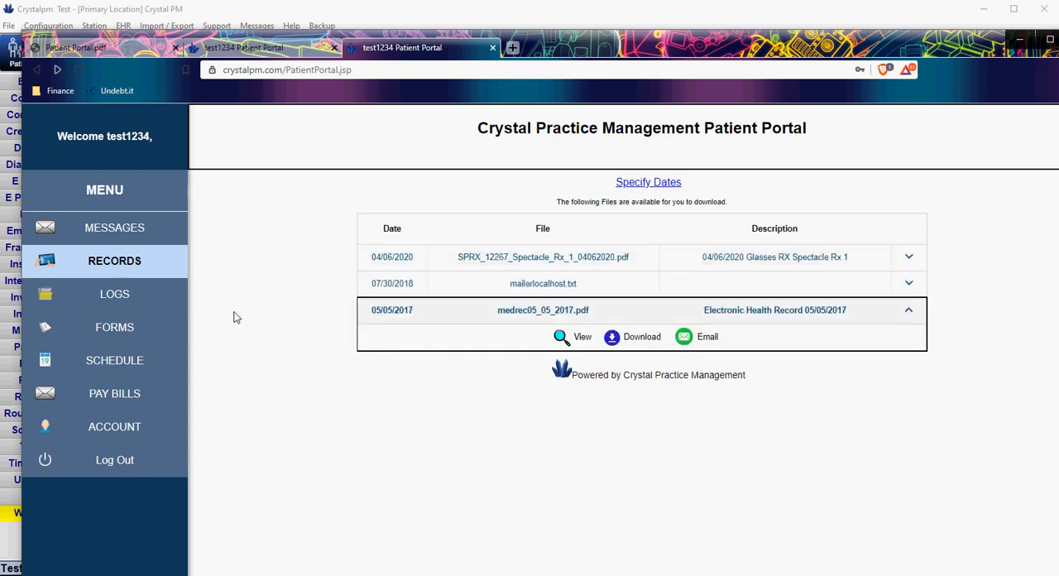
mouse_move(529, 268)
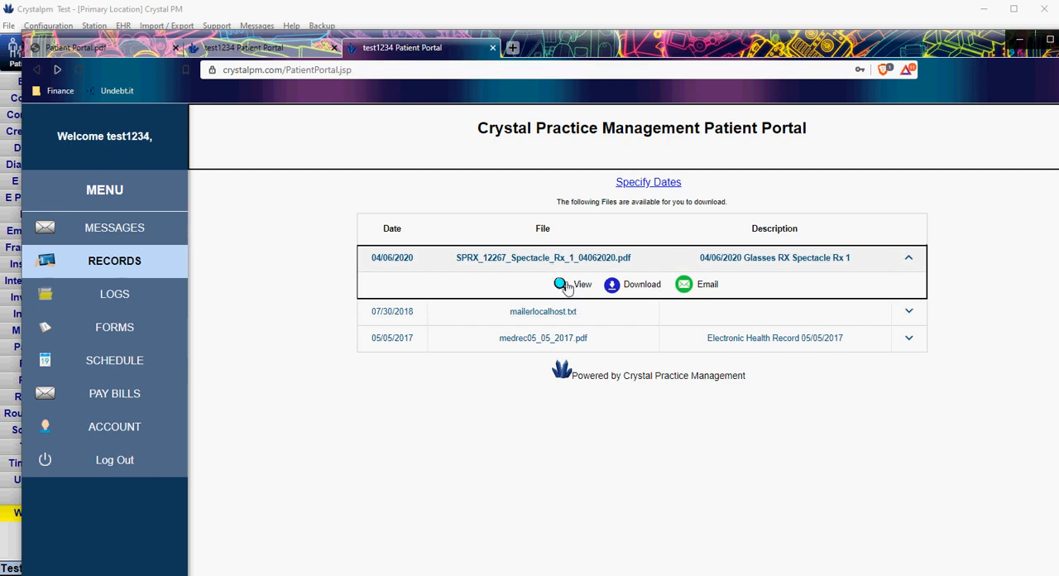
click(566, 284)
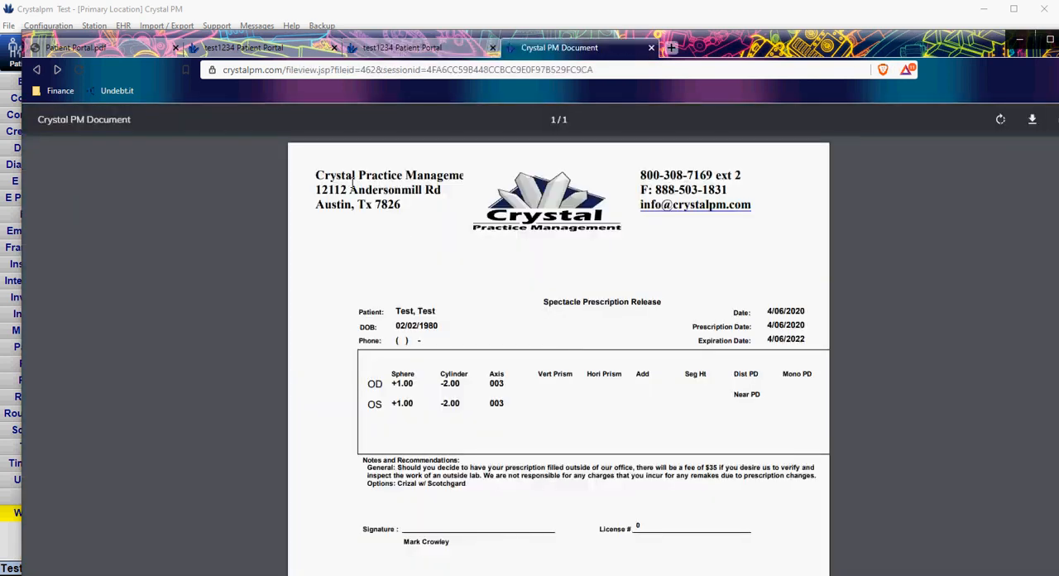
click(404, 50)
click(440, 339)
click(443, 259)
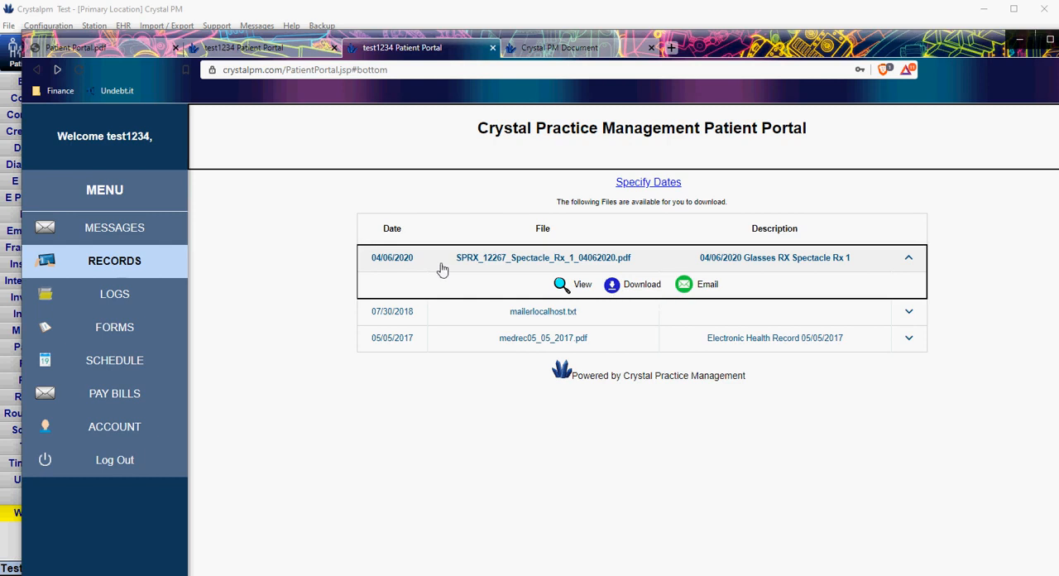
Look through the patient portal's Logs, Forms, Schedule, Pay Bills and Account pages
click(94, 300)
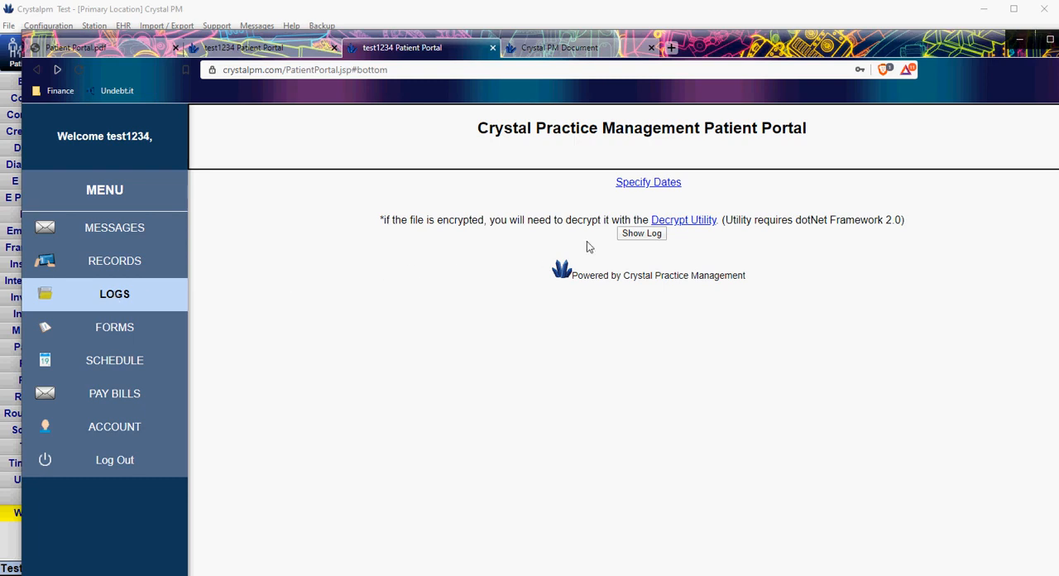
click(111, 330)
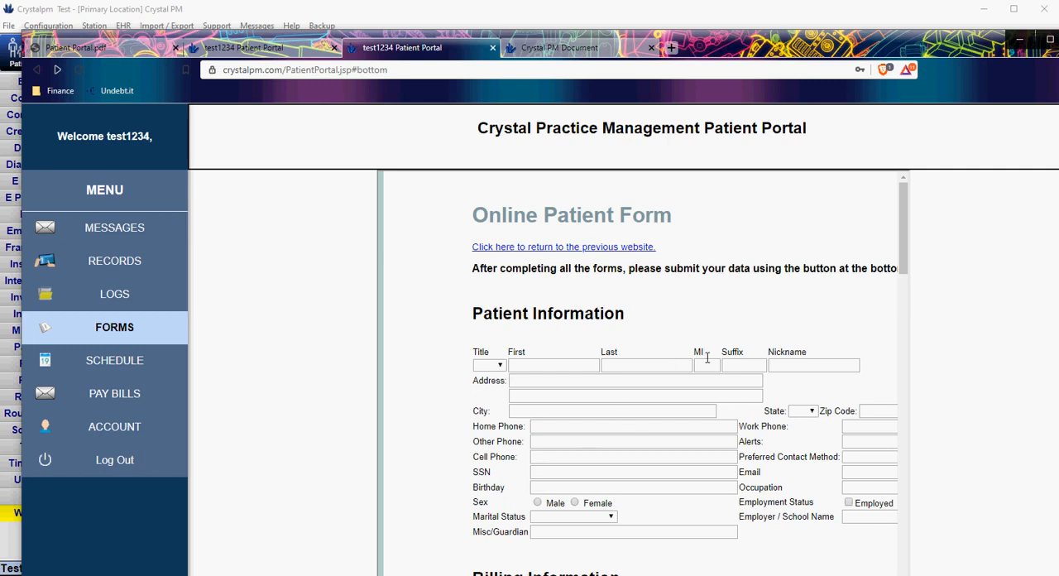
click(105, 368)
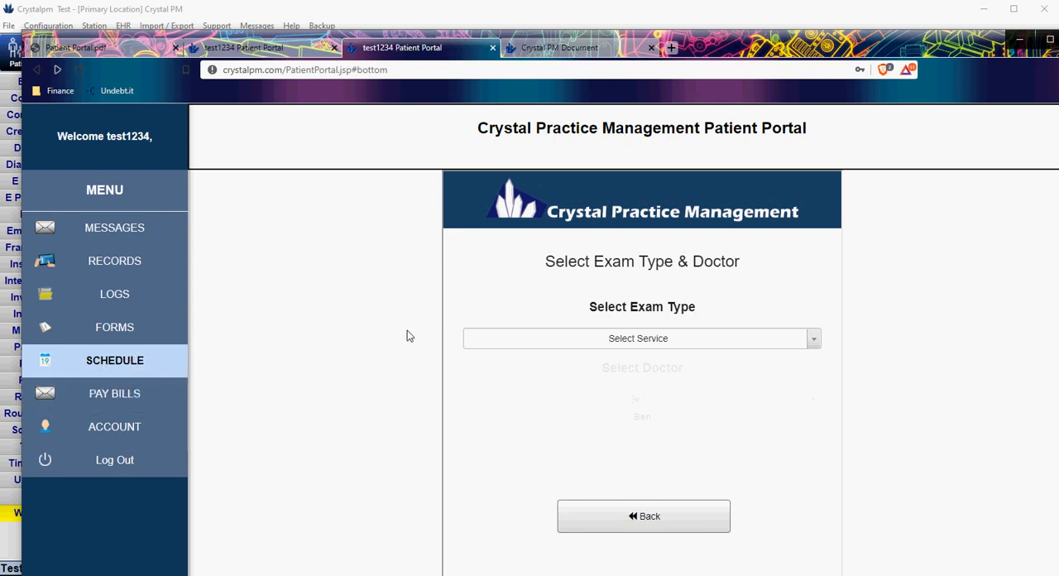
click(117, 402)
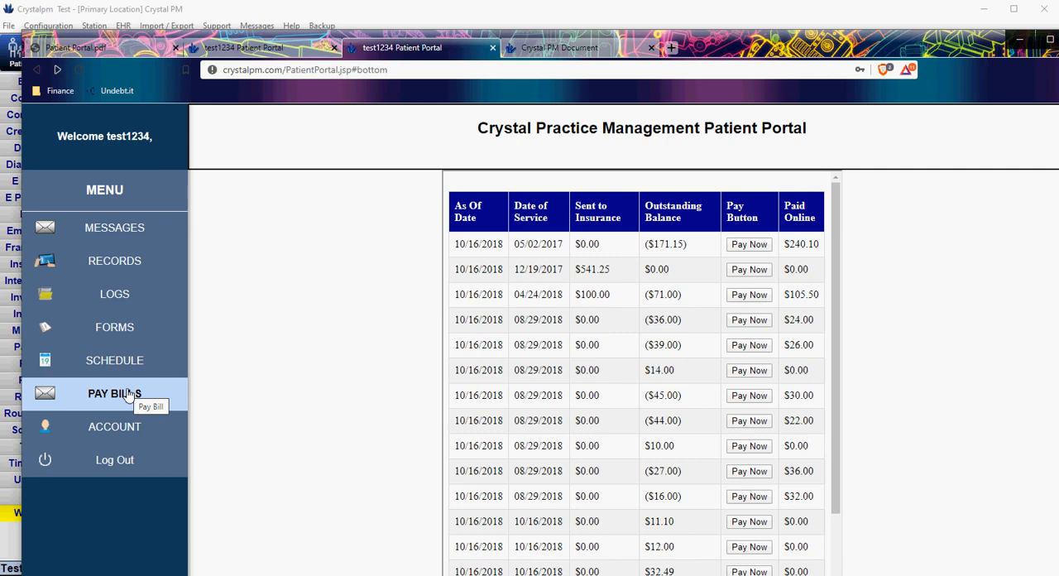
click(114, 427)
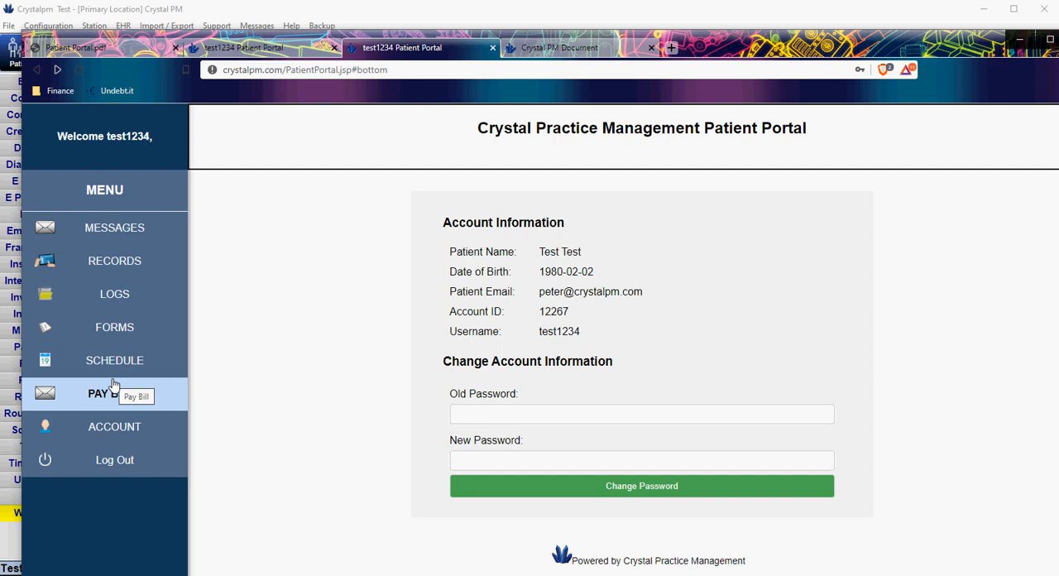
Switch back to Crystal PM and open the patient's exam record
click(356, 18)
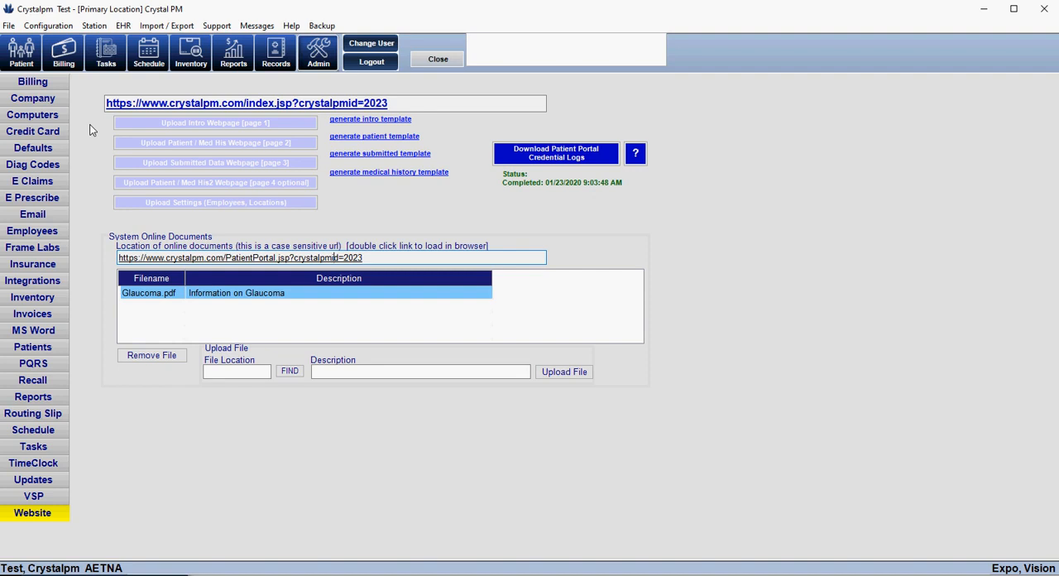
click(275, 60)
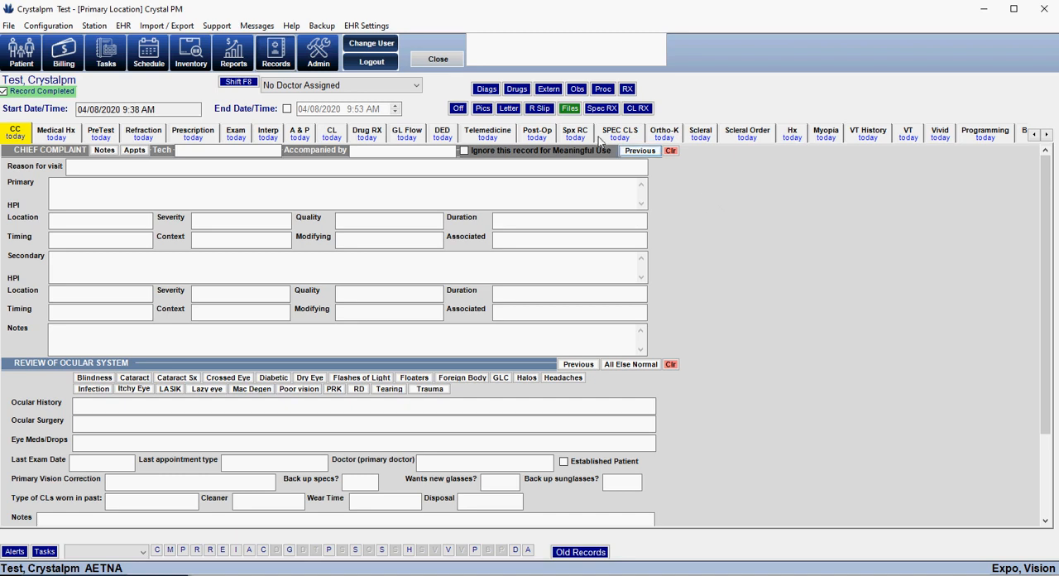
click(517, 112)
Examine the print options, including Print Preview, Select Printer Everytime and Create Crystal PM PDF Printer
click(9, 28)
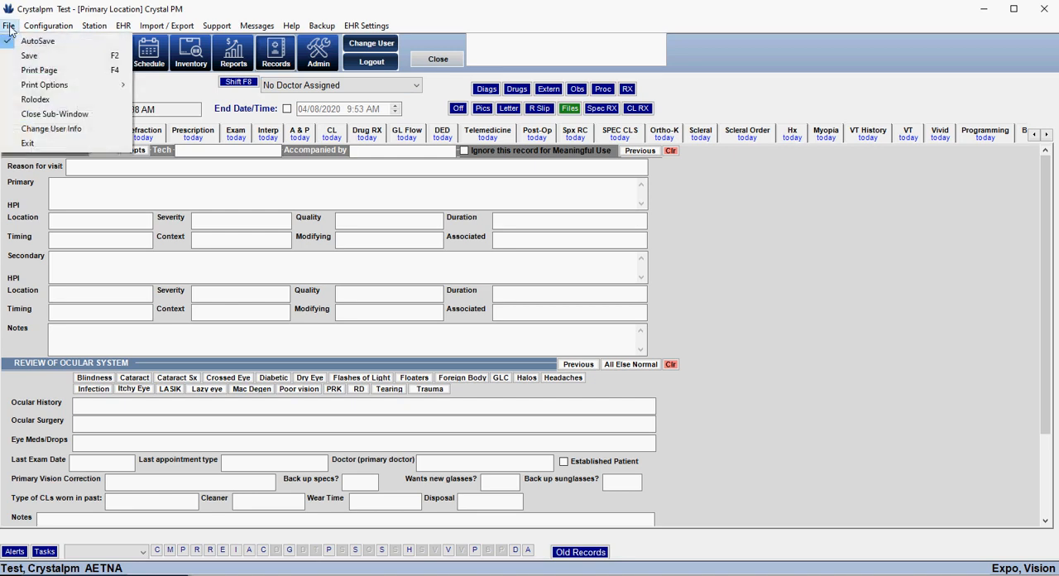
mouse_move(76, 86)
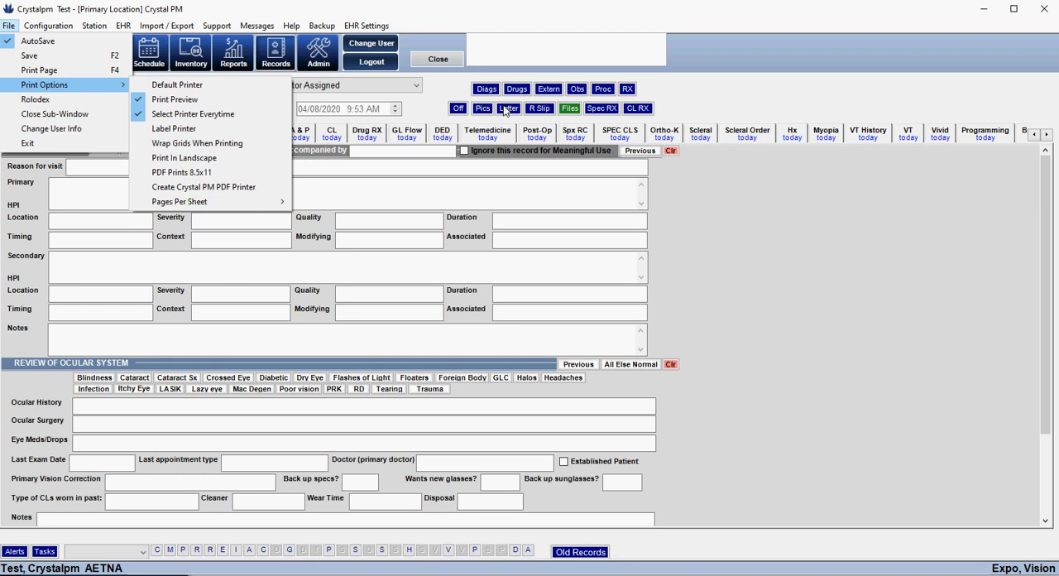
click(705, 194)
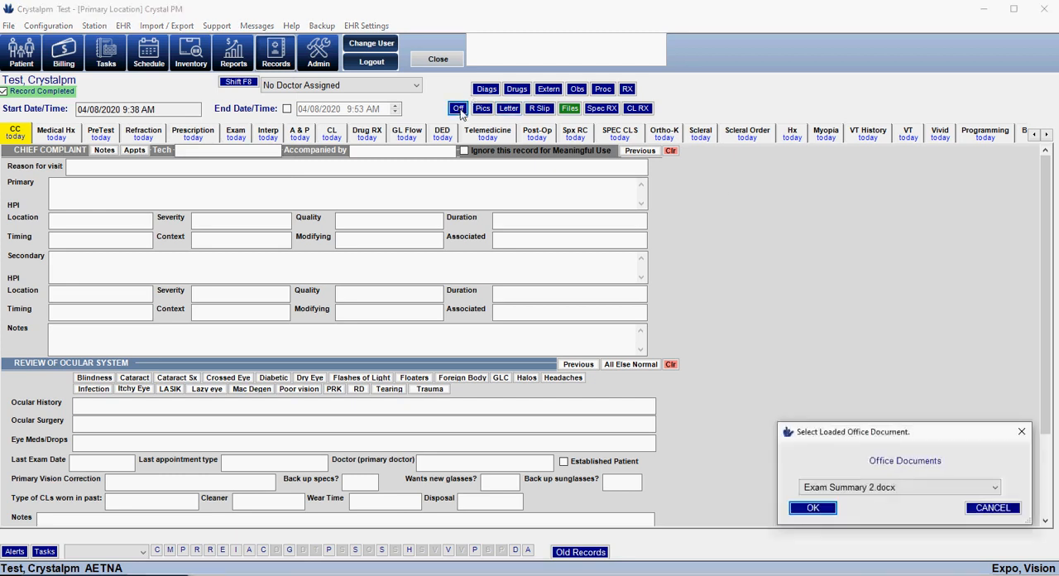
Generate the Exam Summary 2.docx office document in Word from the patient's exam record
drag(825, 428, 429, 174)
click(416, 261)
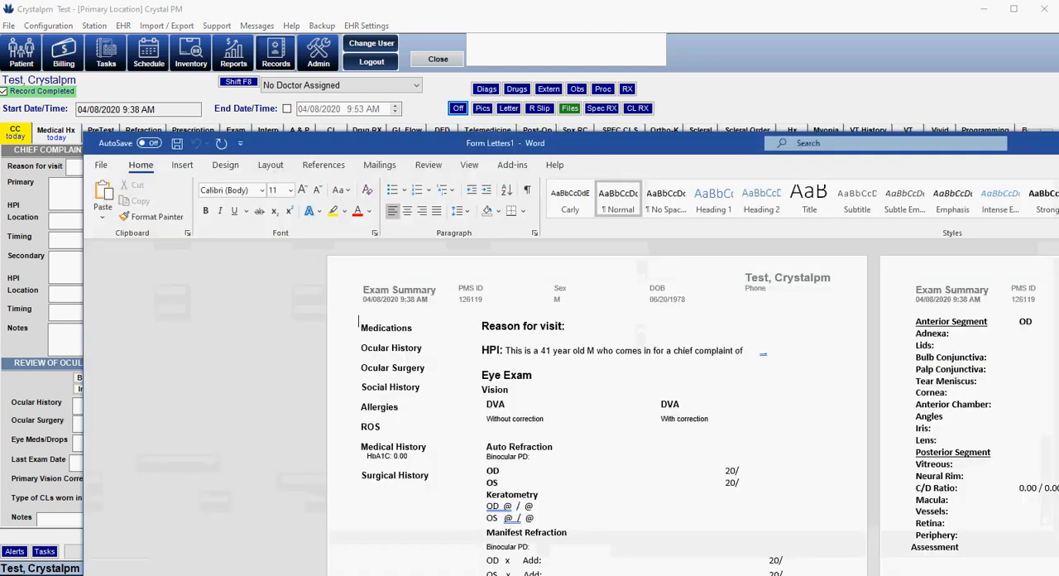
drag(639, 149, 674, 82)
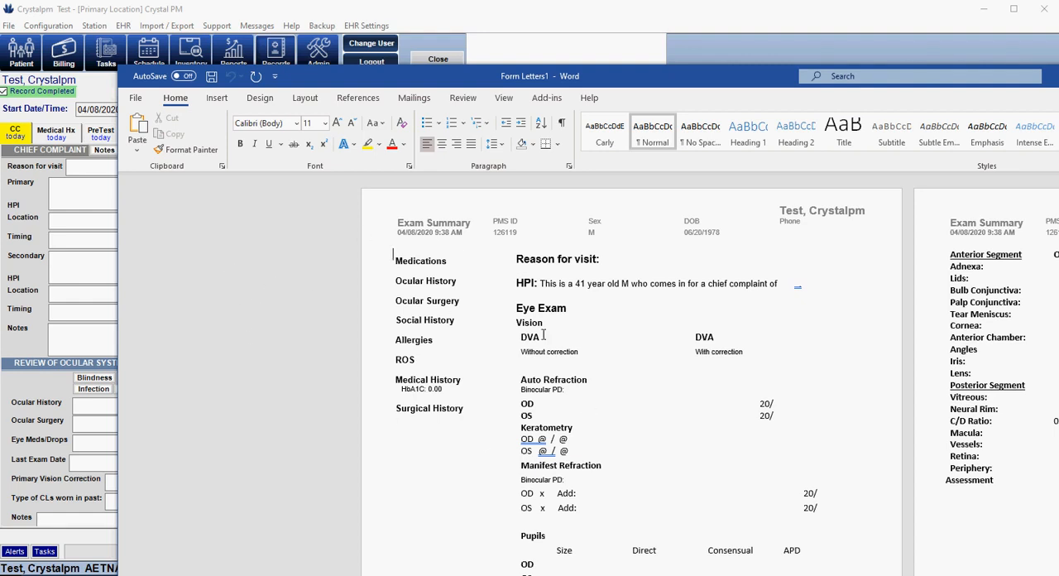
Print the exam summary from Word to the Crystal PM Printer
click(136, 98)
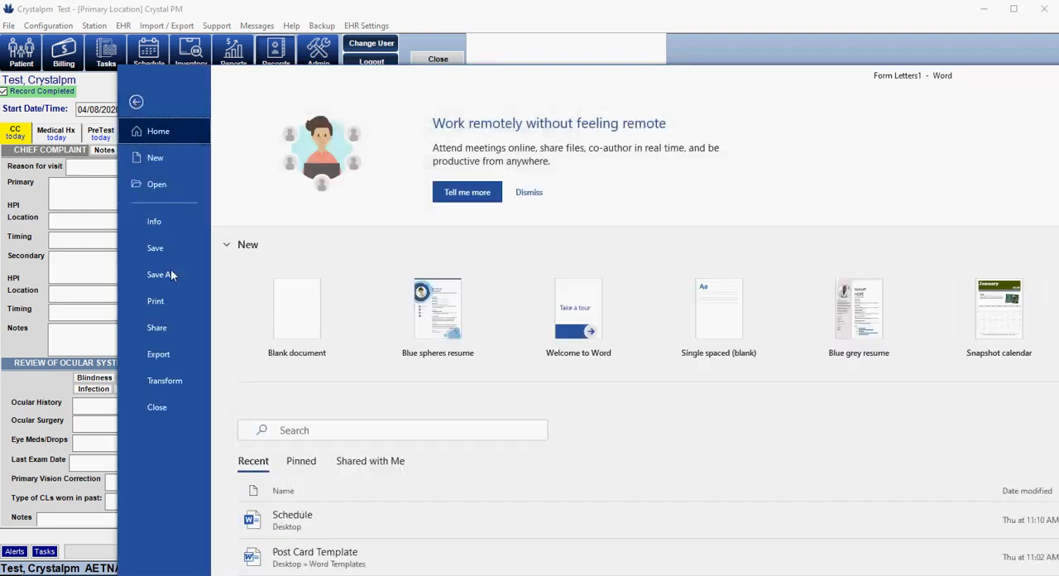
click(162, 301)
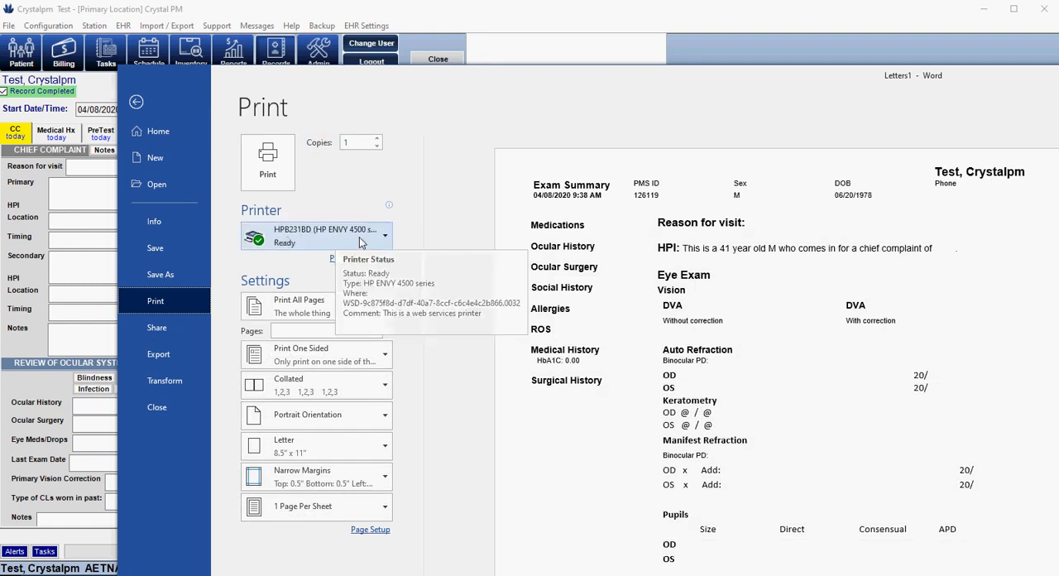
click(381, 240)
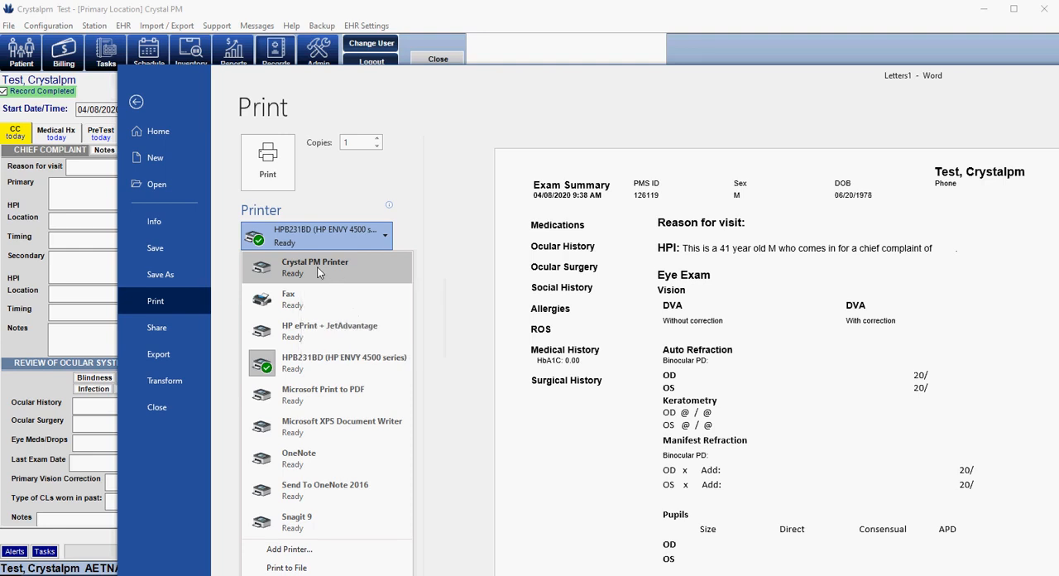
click(306, 267)
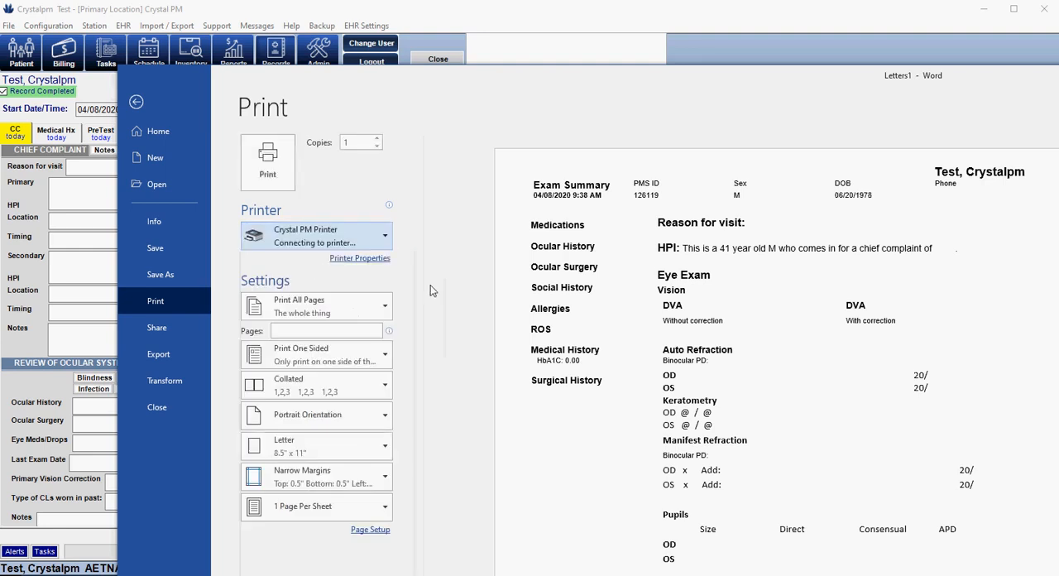
click(271, 168)
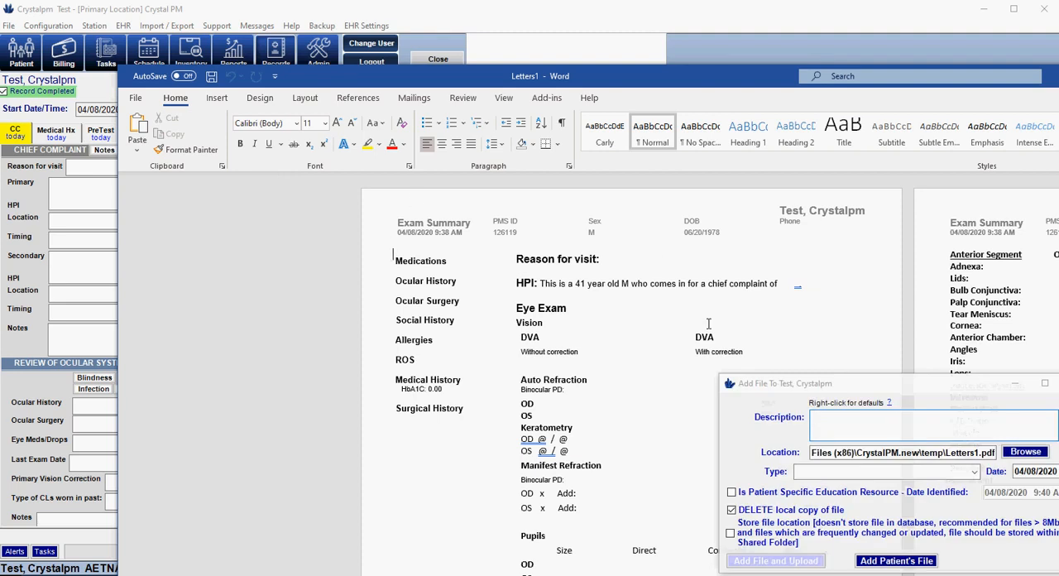
Add the printed file to the patient with the description Exam Summary and upload it, accepting the proposed location and doctor
drag(844, 384, 418, 190)
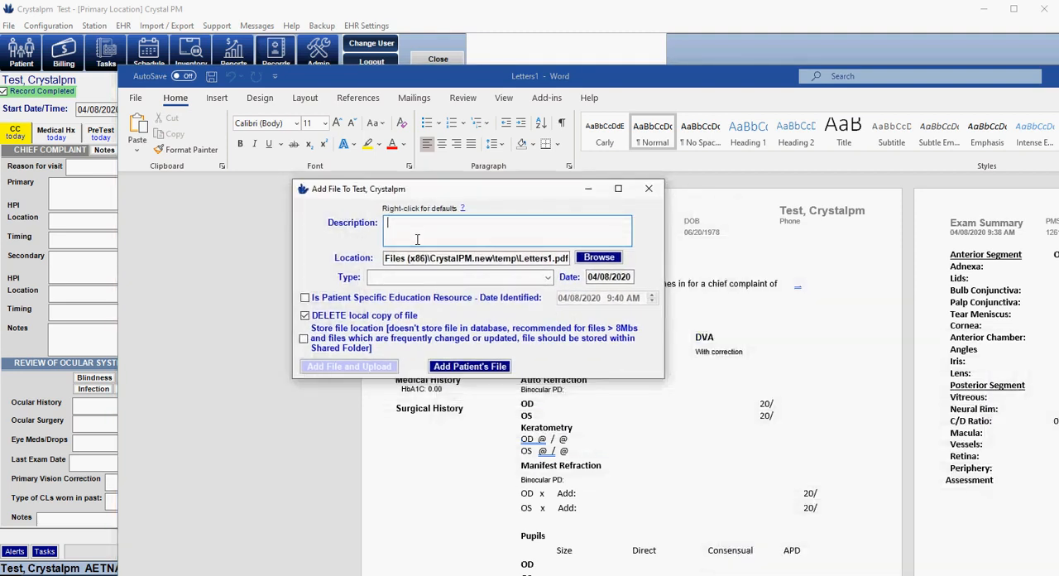
text(Exam Summary)
click(344, 366)
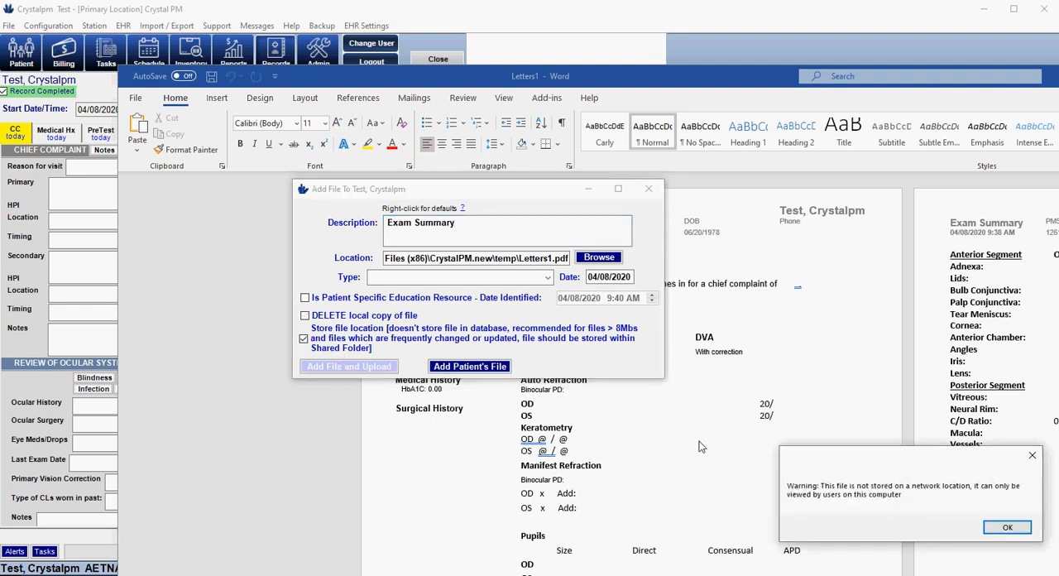
click(1006, 527)
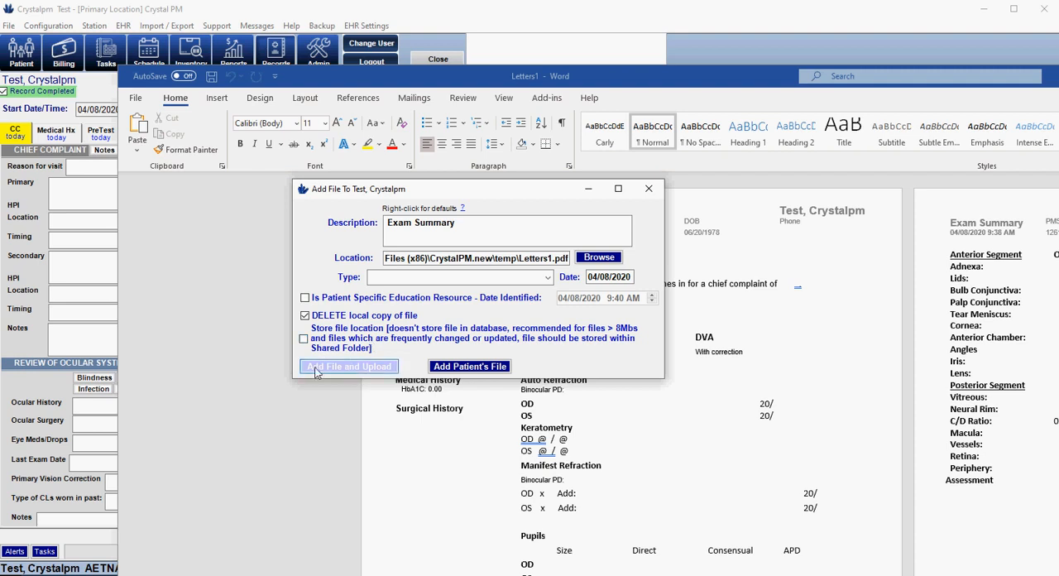
click(378, 369)
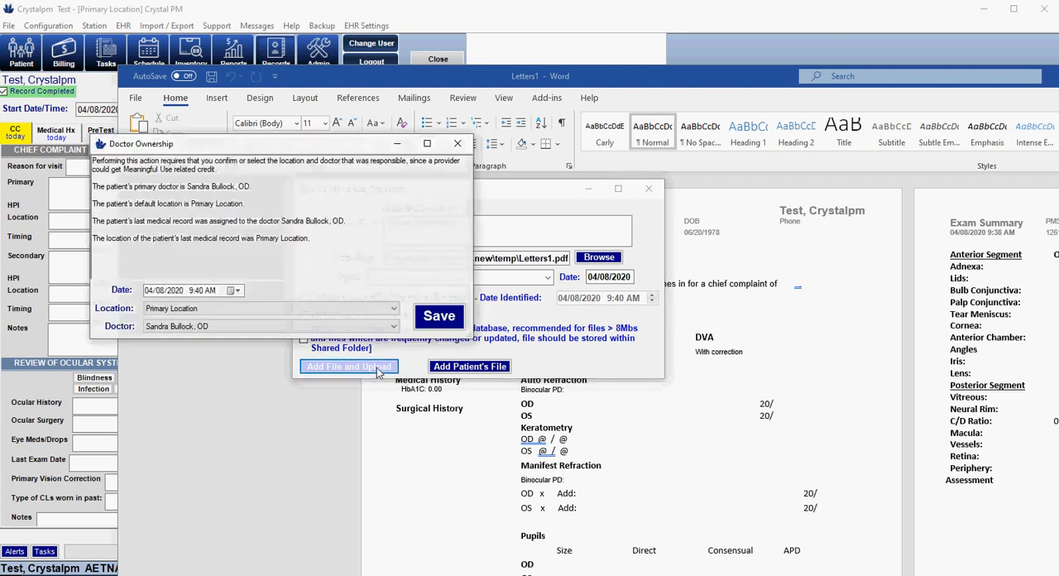
click(439, 318)
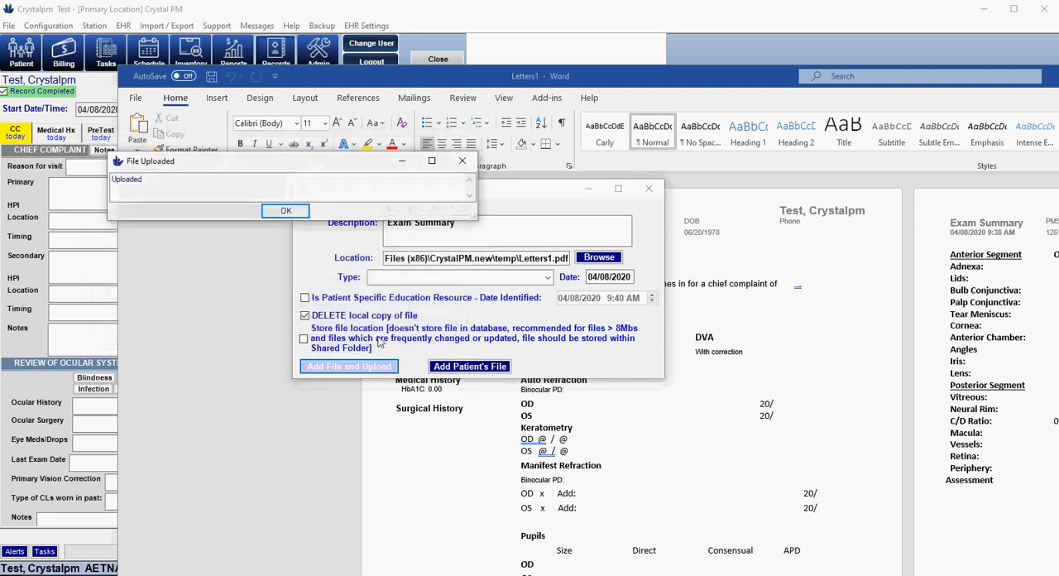
click(285, 211)
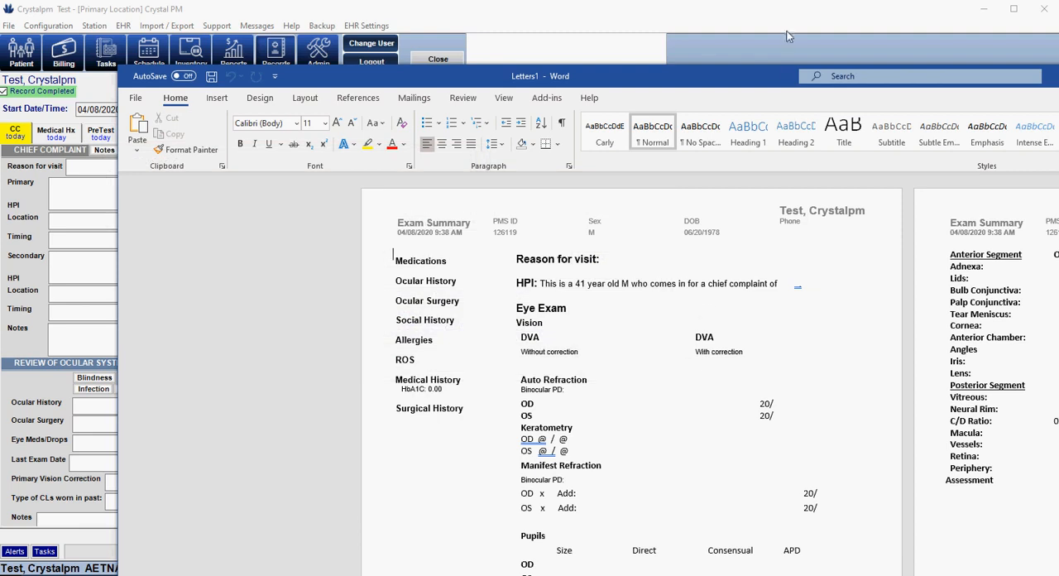
Return to Crystal PM and create a School/Work Absence letter for the patient, accepting the blank fields
click(789, 15)
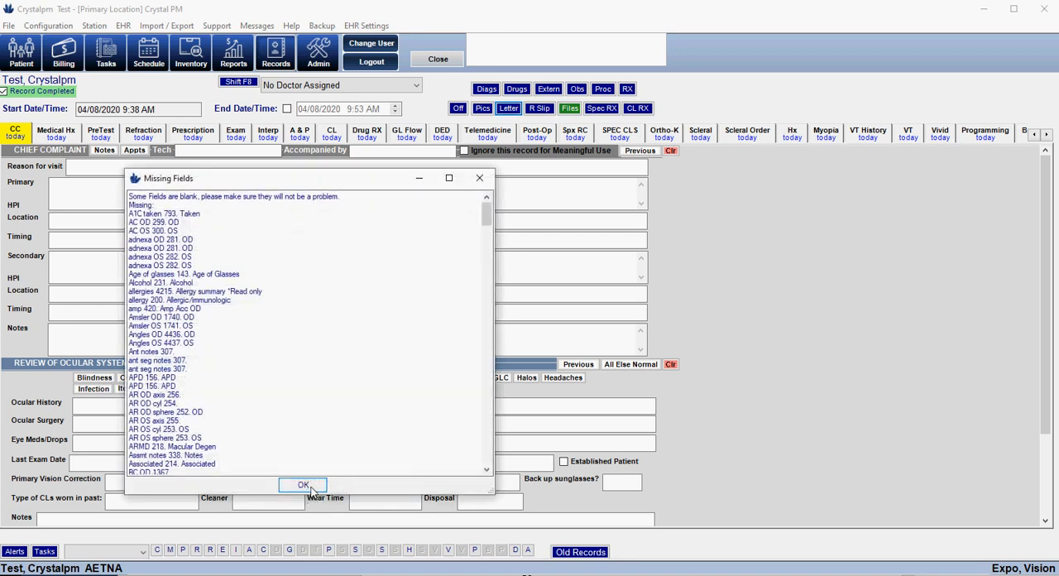
click(306, 486)
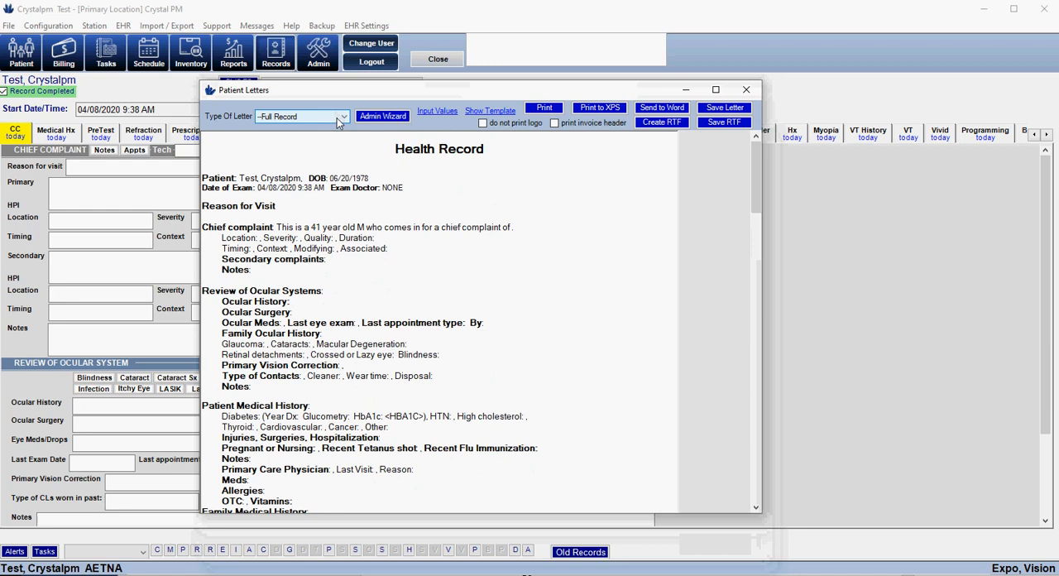
click(337, 117)
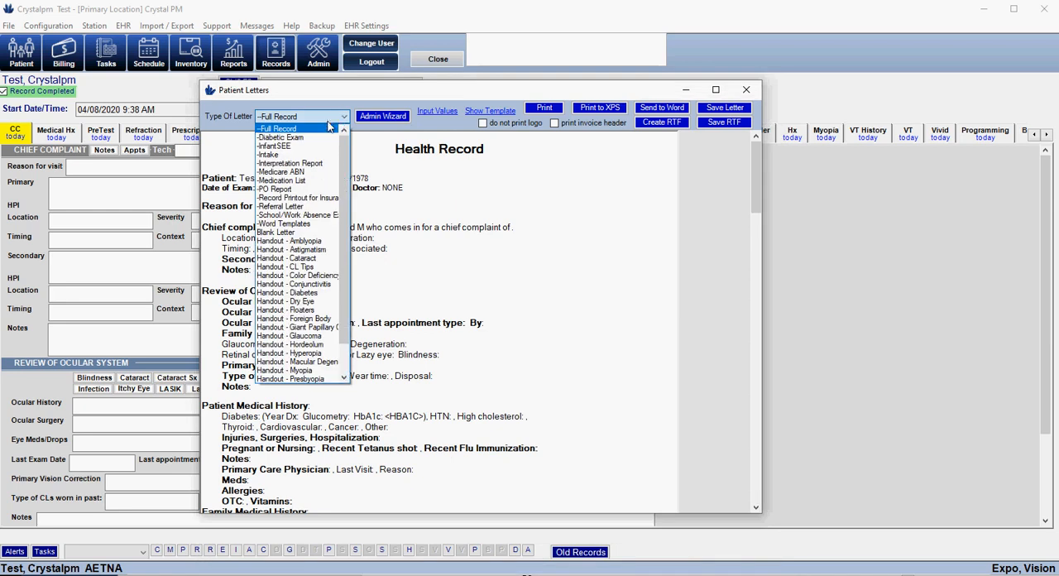
click(291, 217)
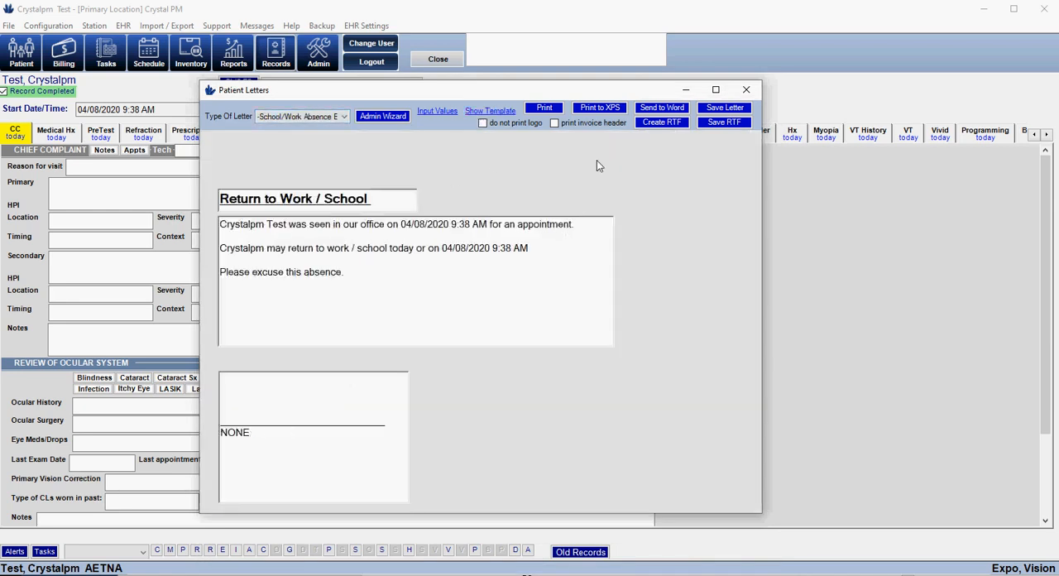
Print the Return to Work / School letter to the Crystal PM Printer
click(547, 109)
drag(859, 225, 390, 173)
click(486, 203)
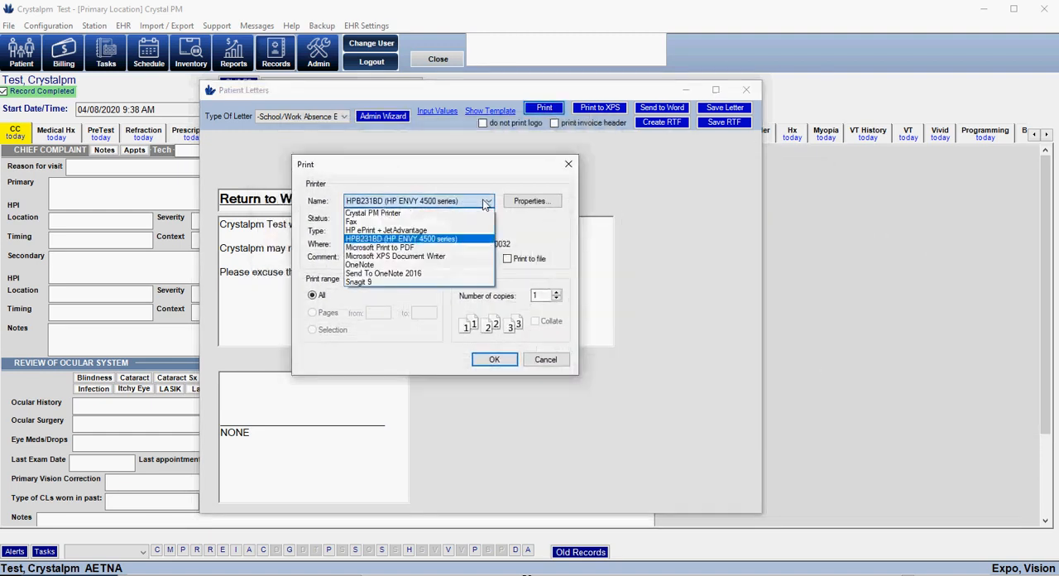
click(378, 214)
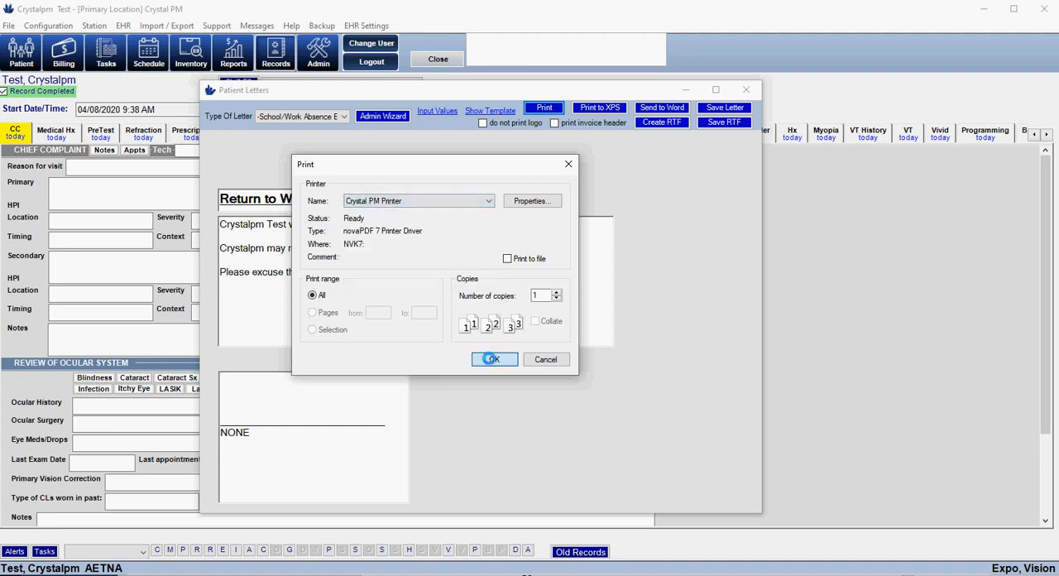
click(489, 359)
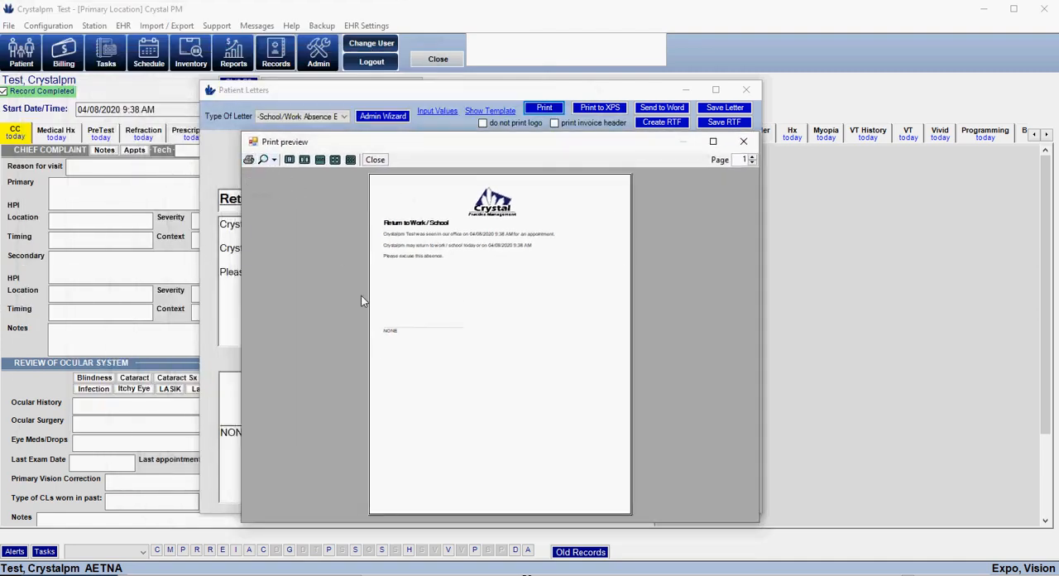
Add the printed letter to the patient's files described as "school letter", upload it under the proposed doctor and location, and close the print preview
drag(843, 382, 444, 204)
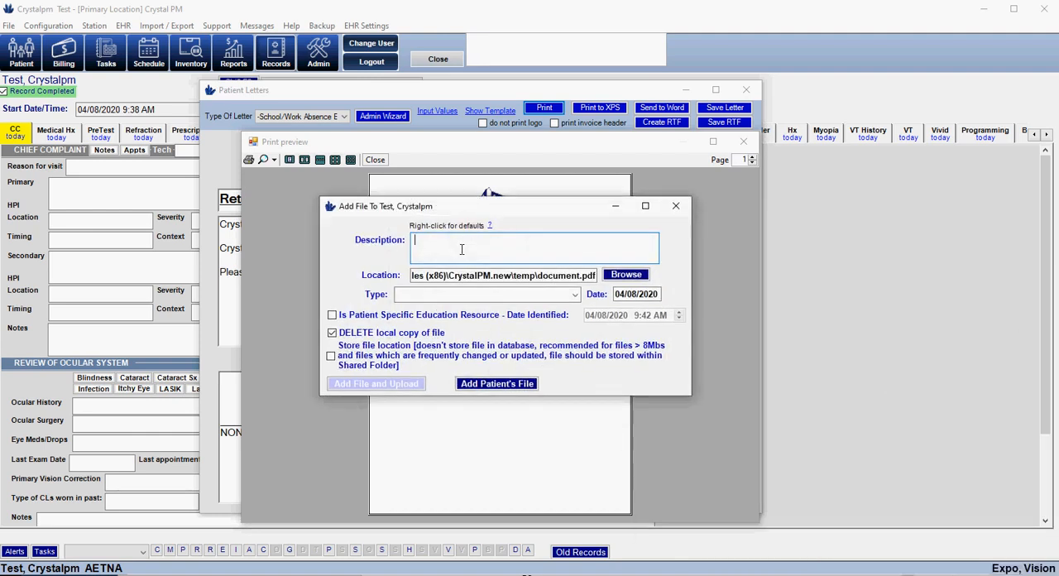
text(chool letter)
click(368, 384)
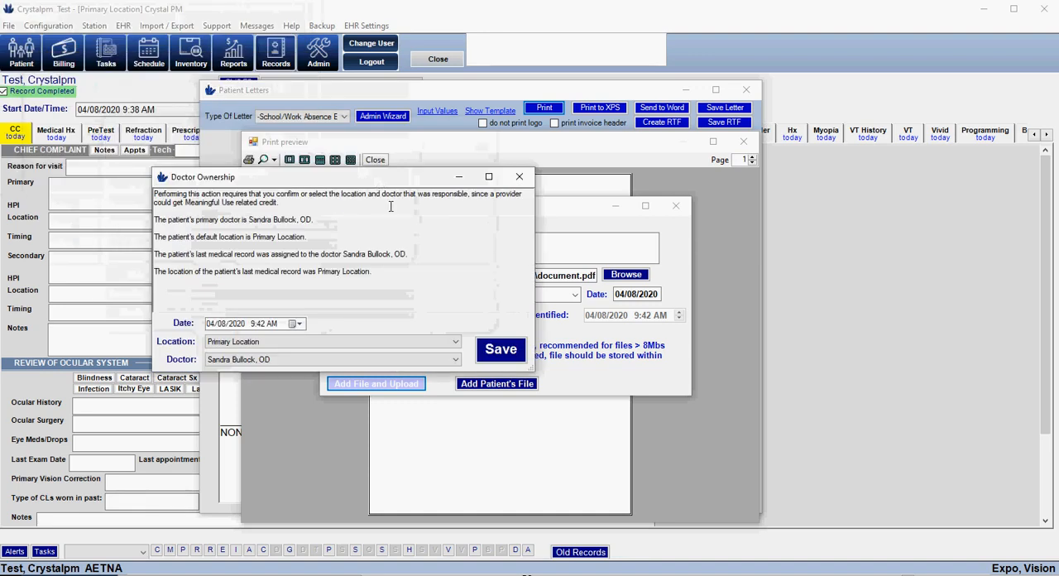
click(500, 347)
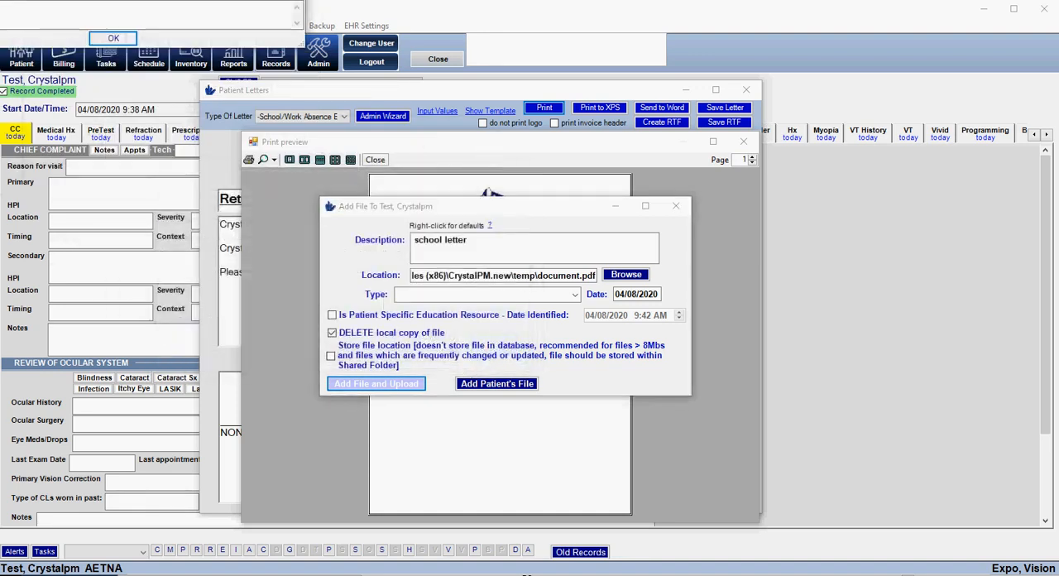
click(113, 38)
click(358, 236)
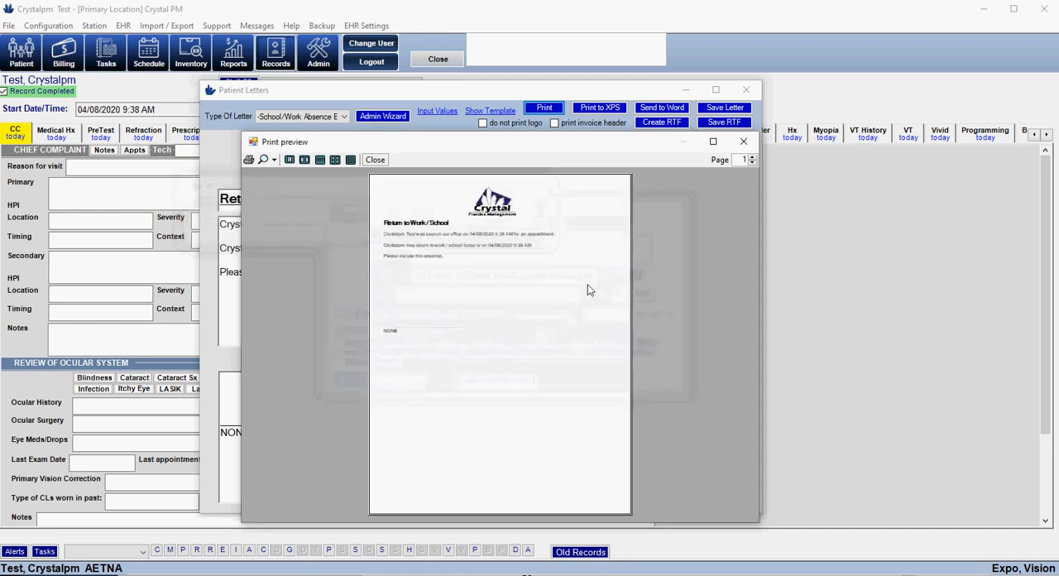
click(747, 144)
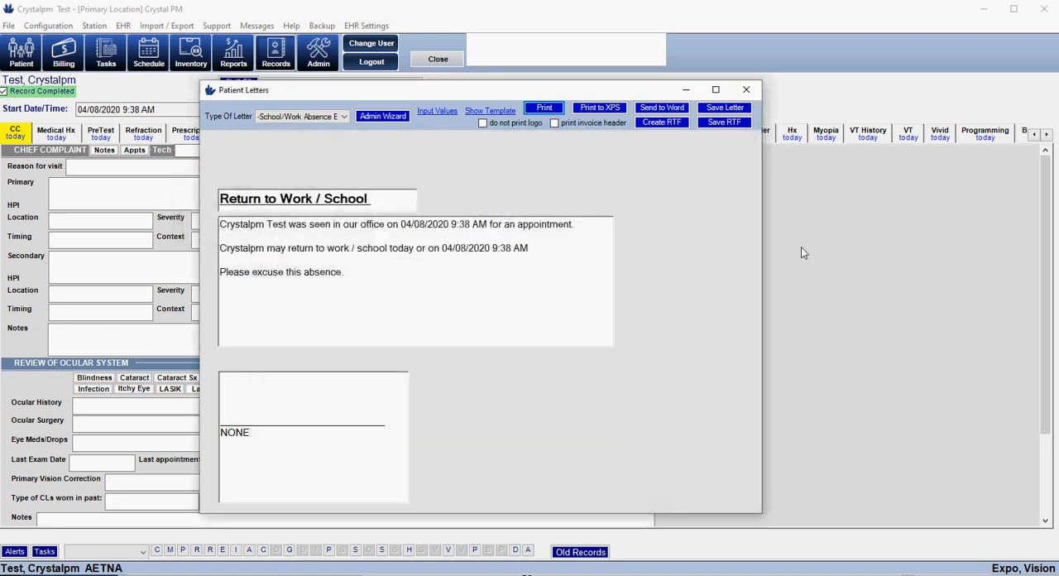
Close the letter and enter a spectacle Rx of sphere +4.75, cylinder -0.25, axis 005 for OD, copying it to OS
click(746, 89)
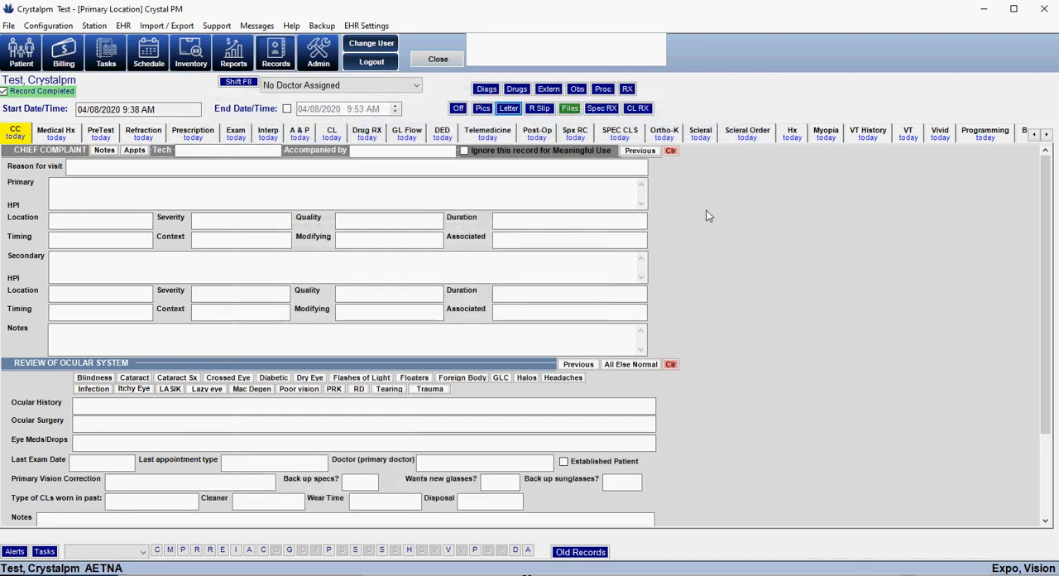
click(601, 108)
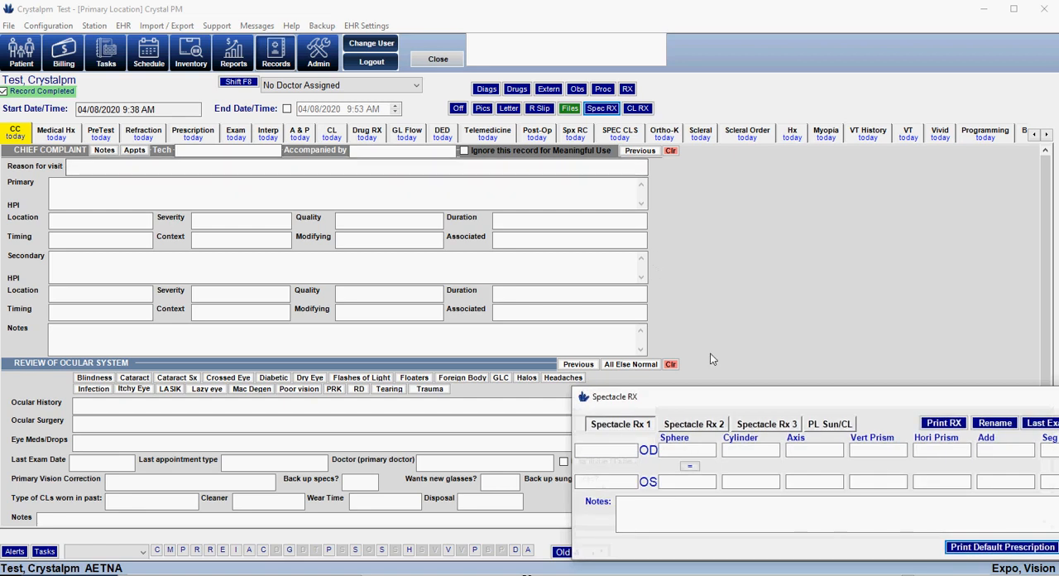
click(277, 204)
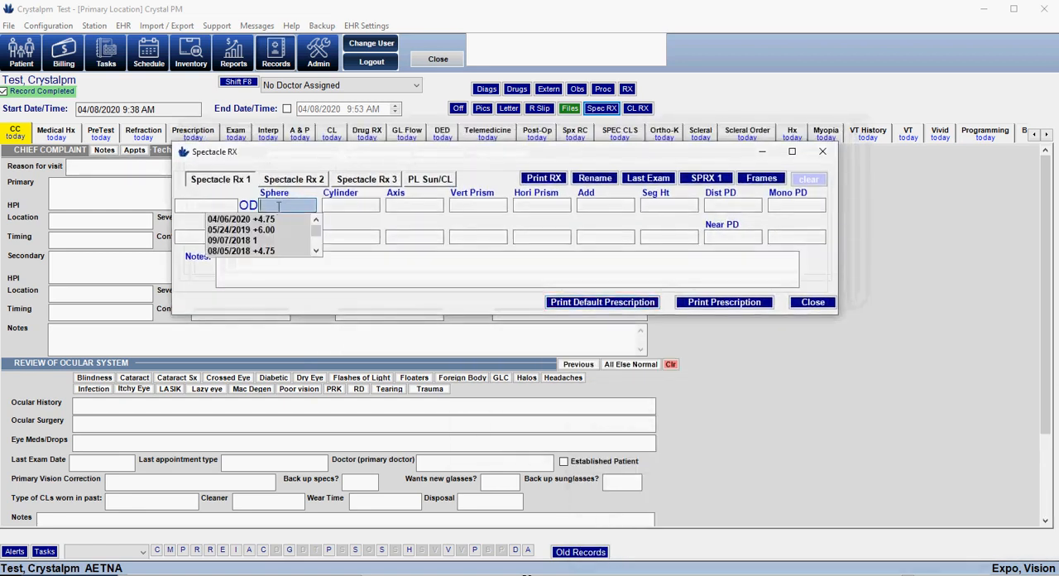
click(270, 219)
click(335, 220)
click(397, 220)
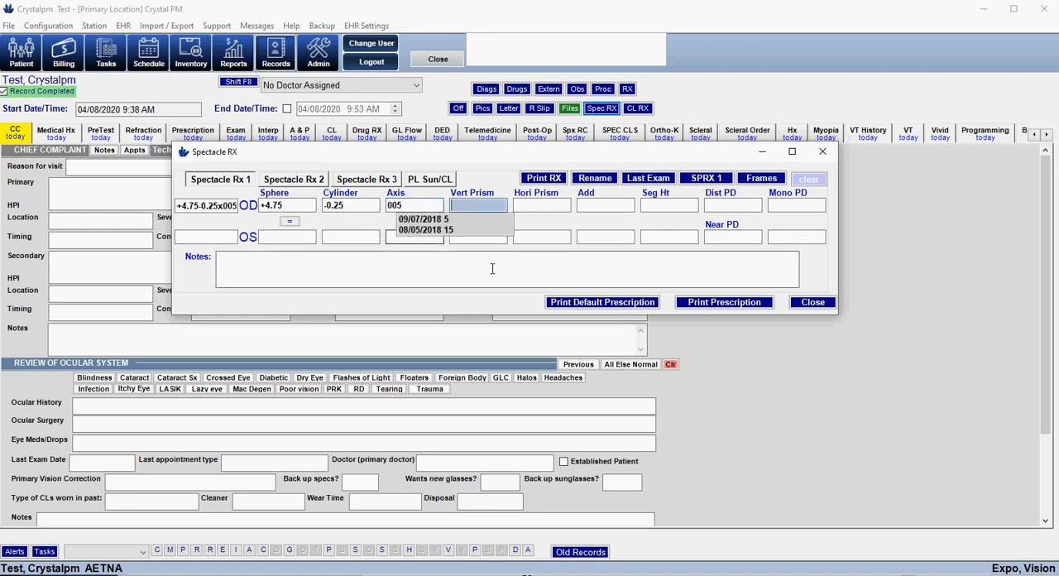
click(290, 221)
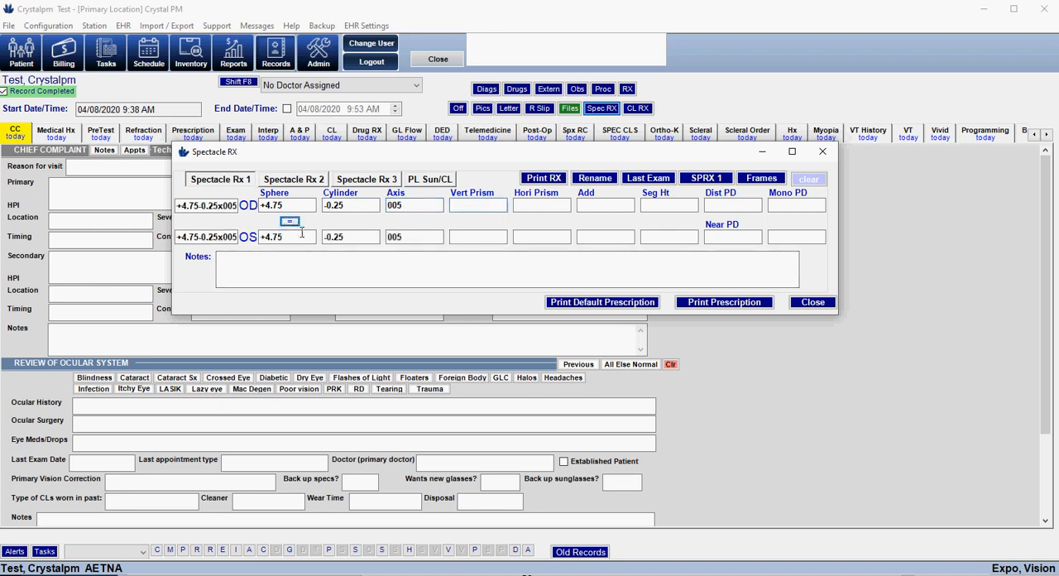
Open the spectacle prescription release for printing, upload it to the patient portal and acknowledge the upload
click(713, 303)
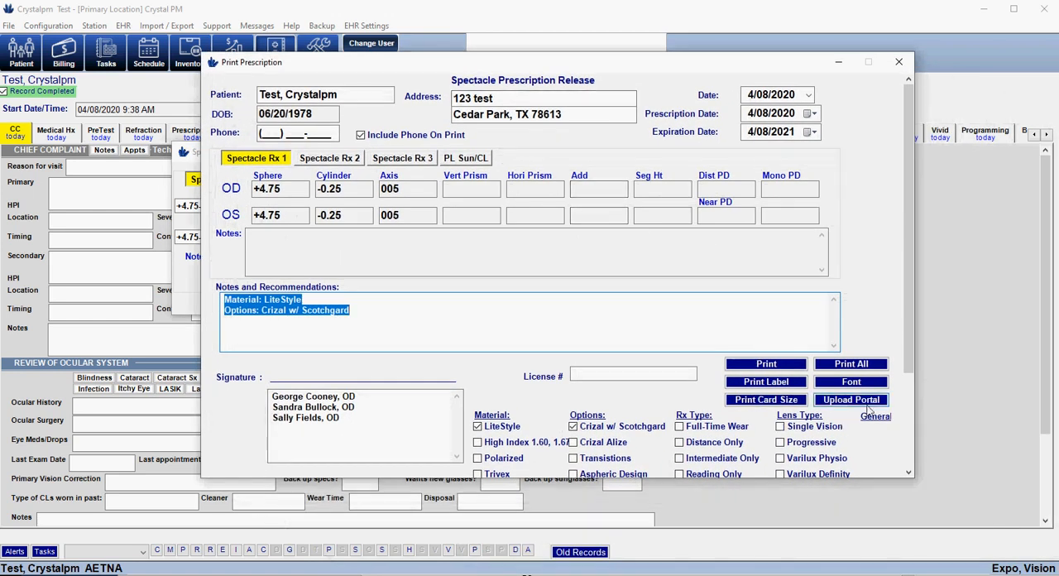
click(847, 404)
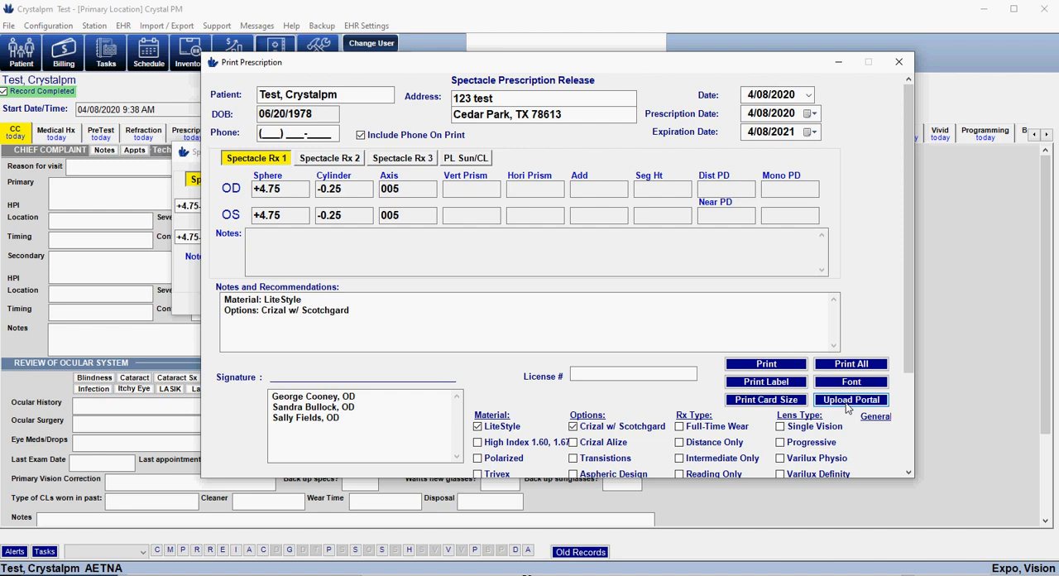
click(845, 403)
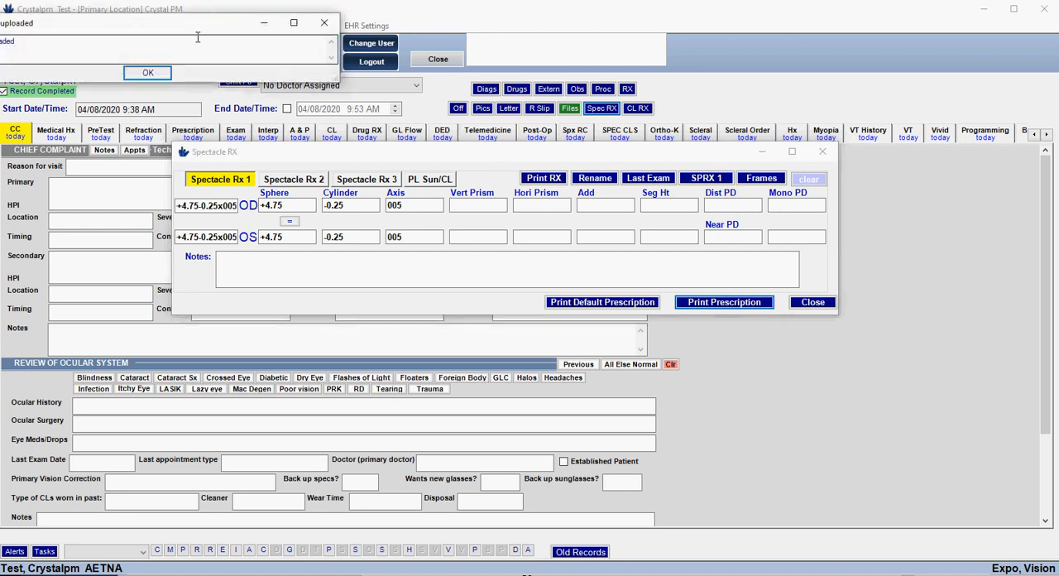
drag(206, 34, 452, 170)
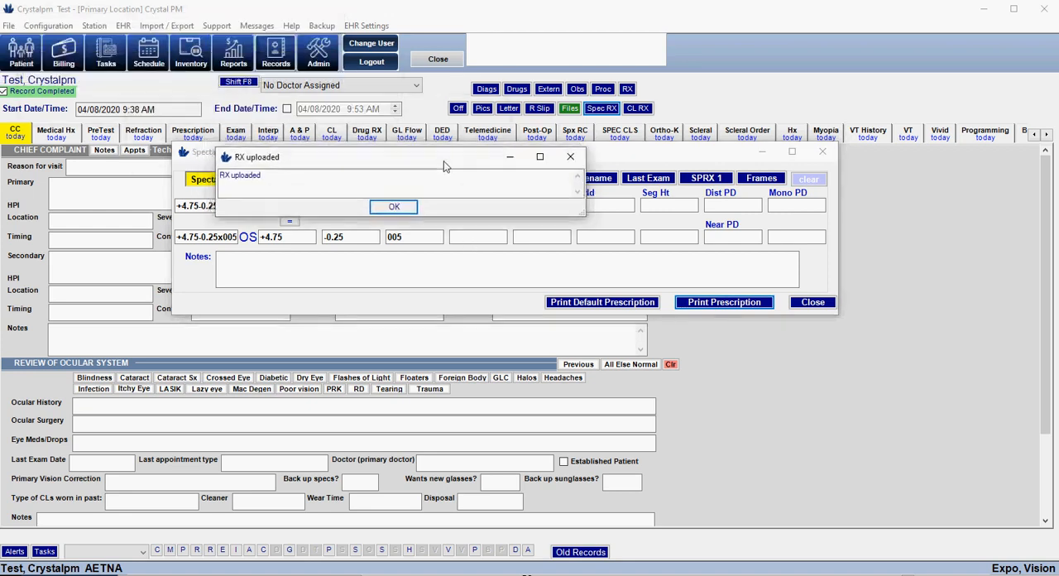
click(394, 207)
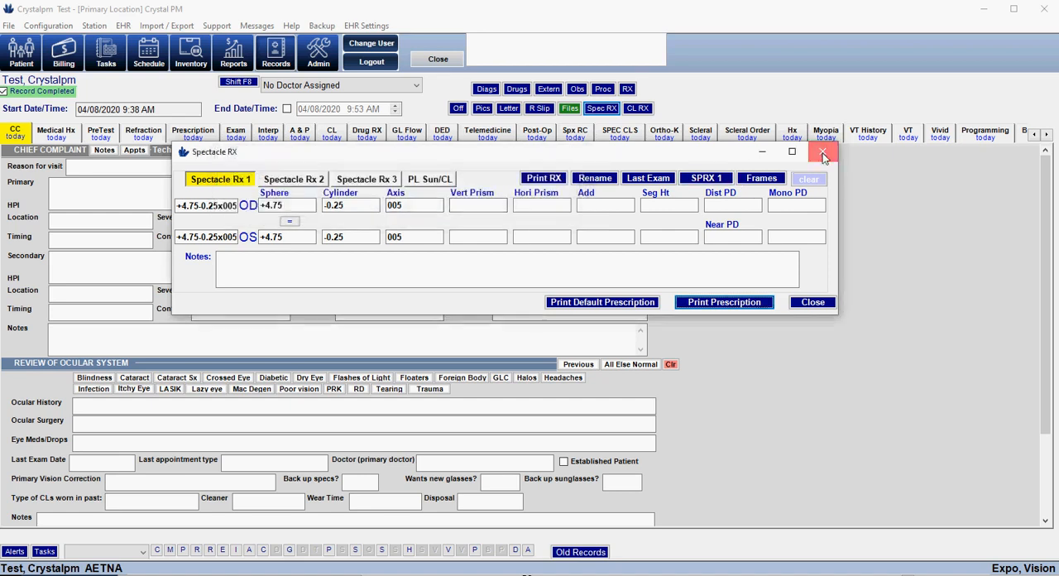
Close the spectacle Rx and leave the exam record for the patient screen without assigning a doctor
click(821, 151)
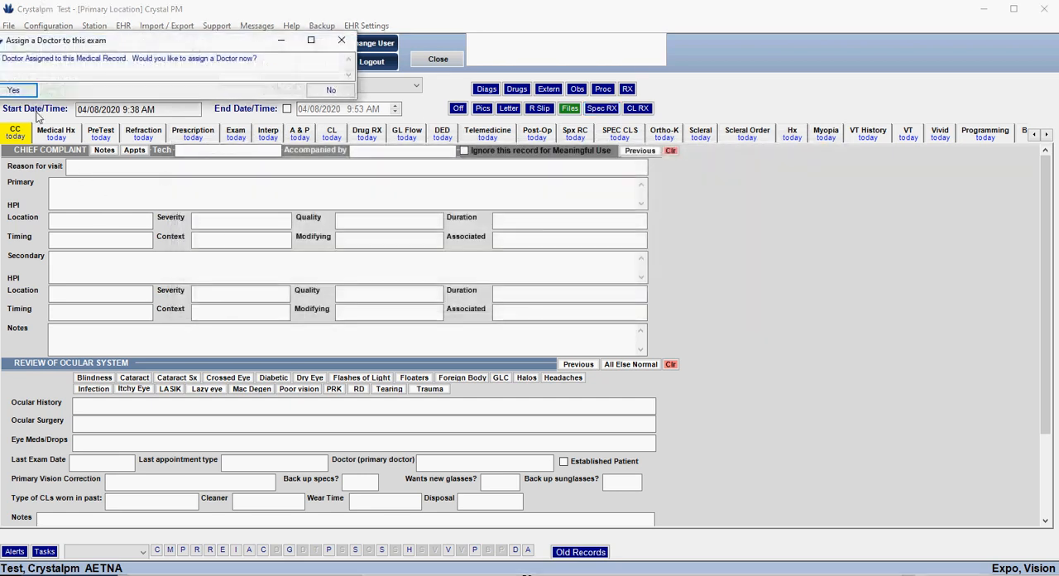
click(12, 91)
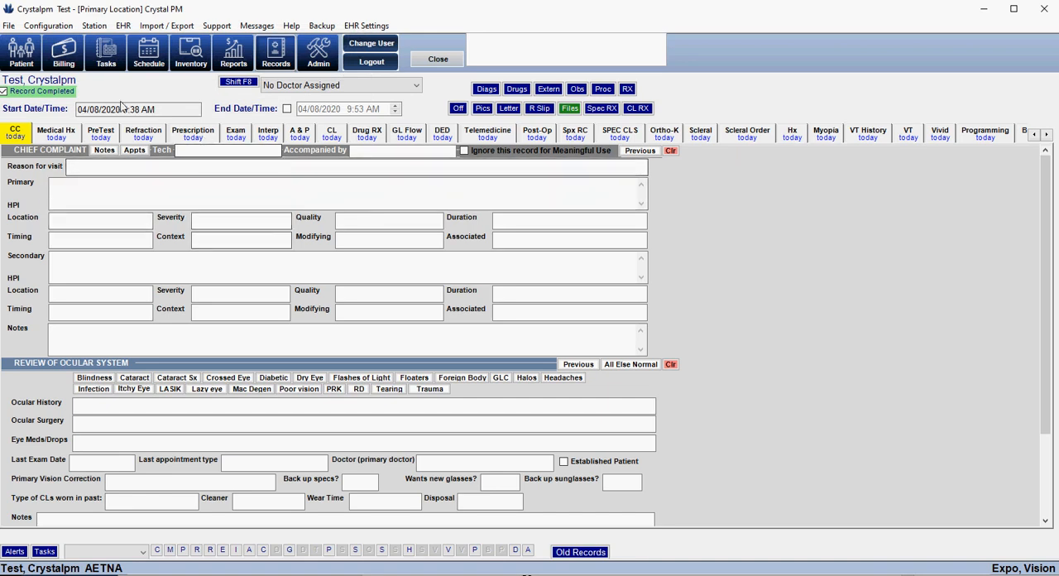
click(21, 51)
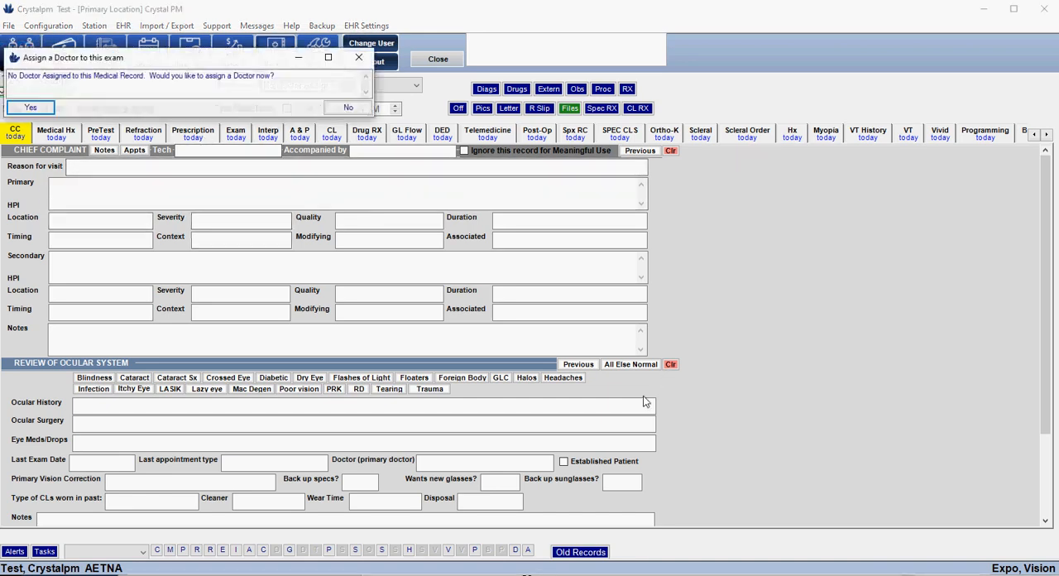
click(347, 108)
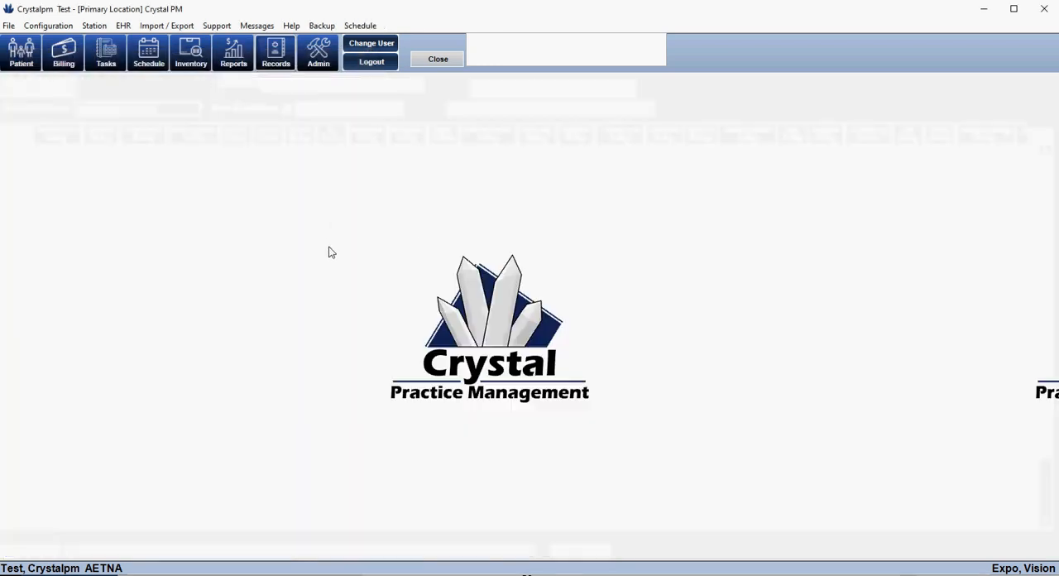
View the portal upload option in the spectacle prescription release opened from the patient's prescription page, and close the release
click(262, 88)
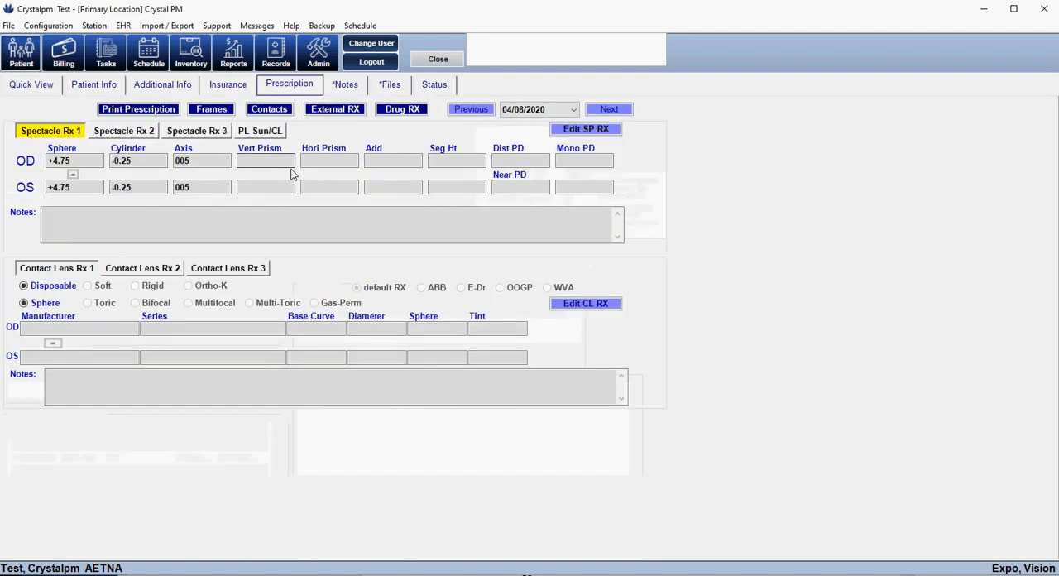
click(138, 109)
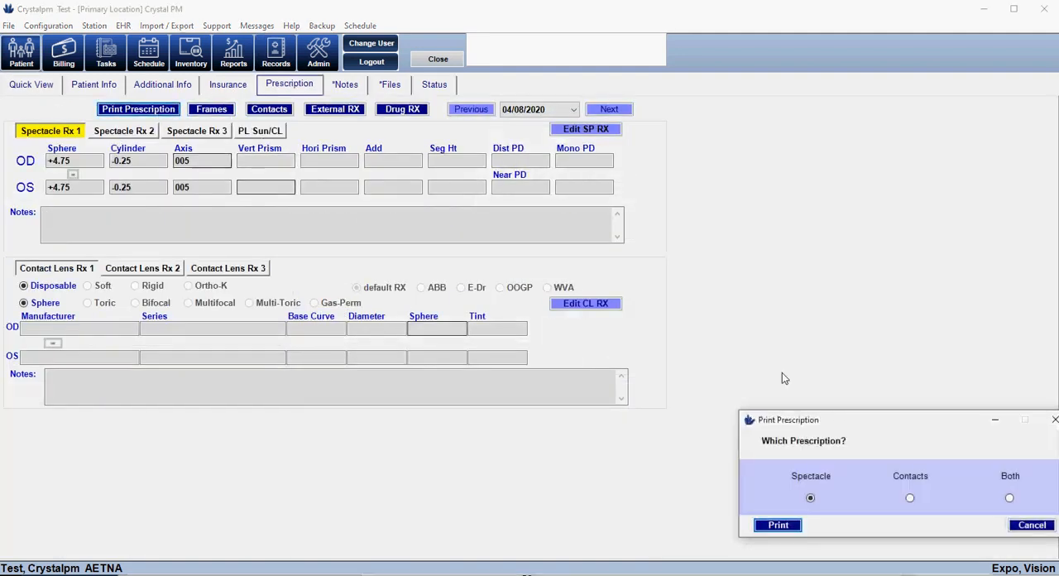
click(776, 524)
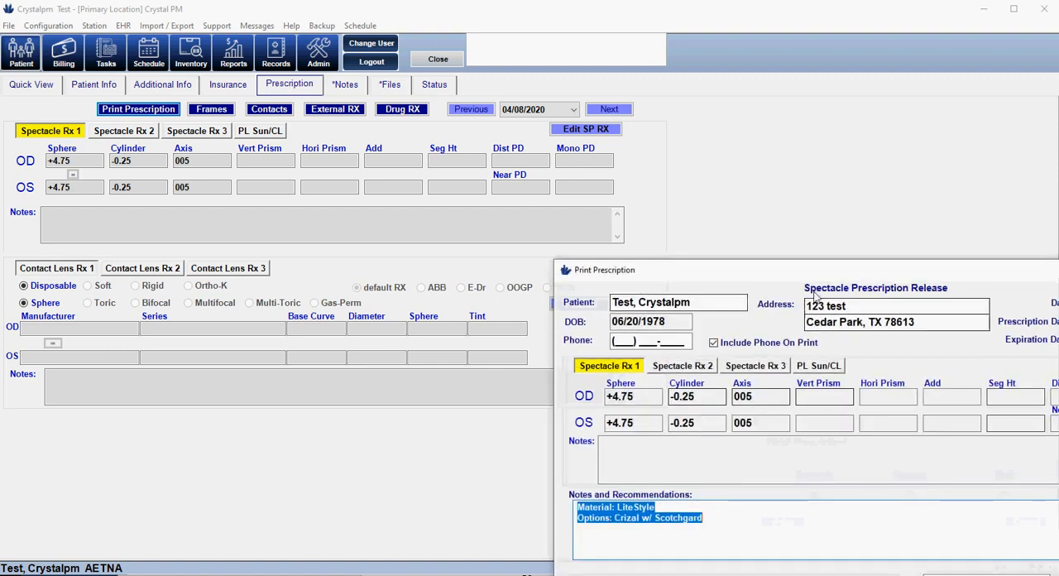
drag(815, 279, 429, 131)
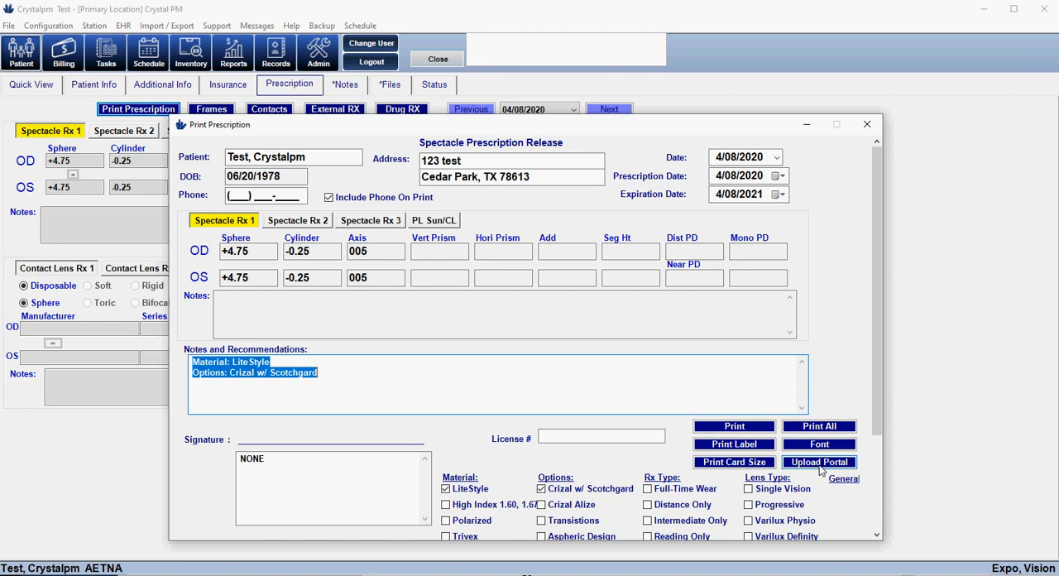
click(867, 125)
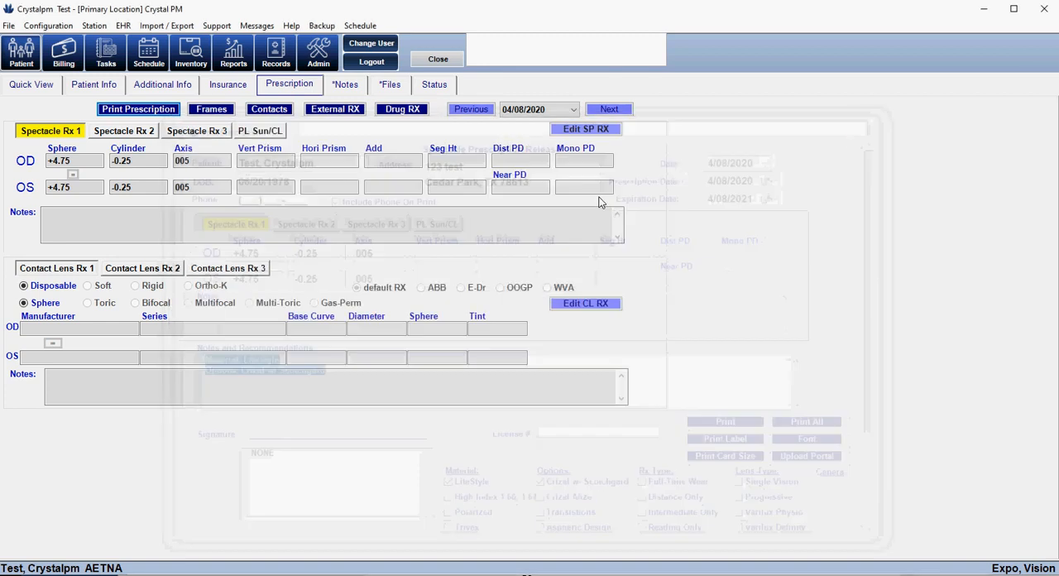
Show the option to upload the 04/06/2020 school letter from the patient's files to online documents, and dismiss it
click(382, 88)
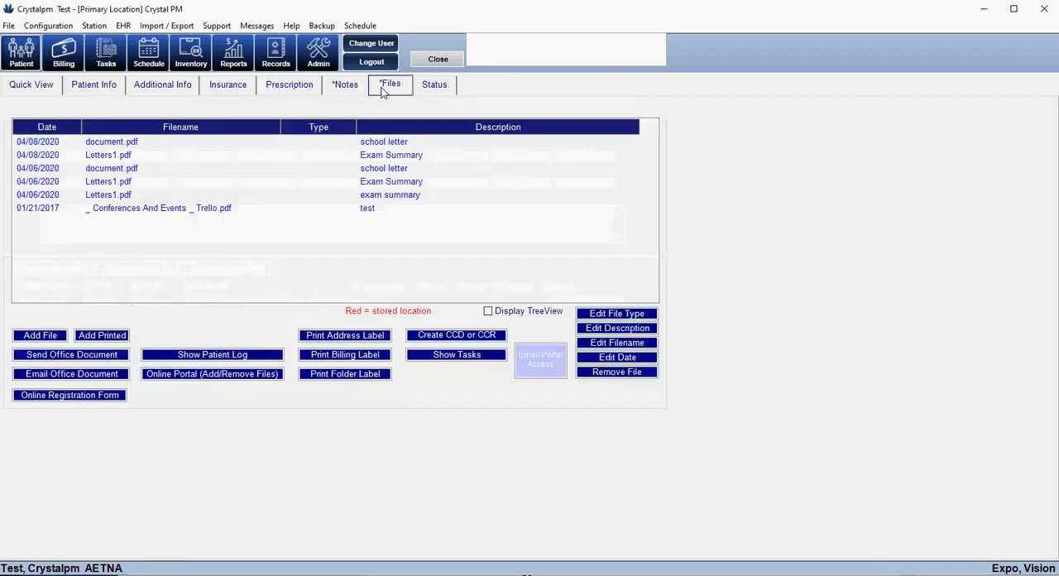
right_click(123, 171)
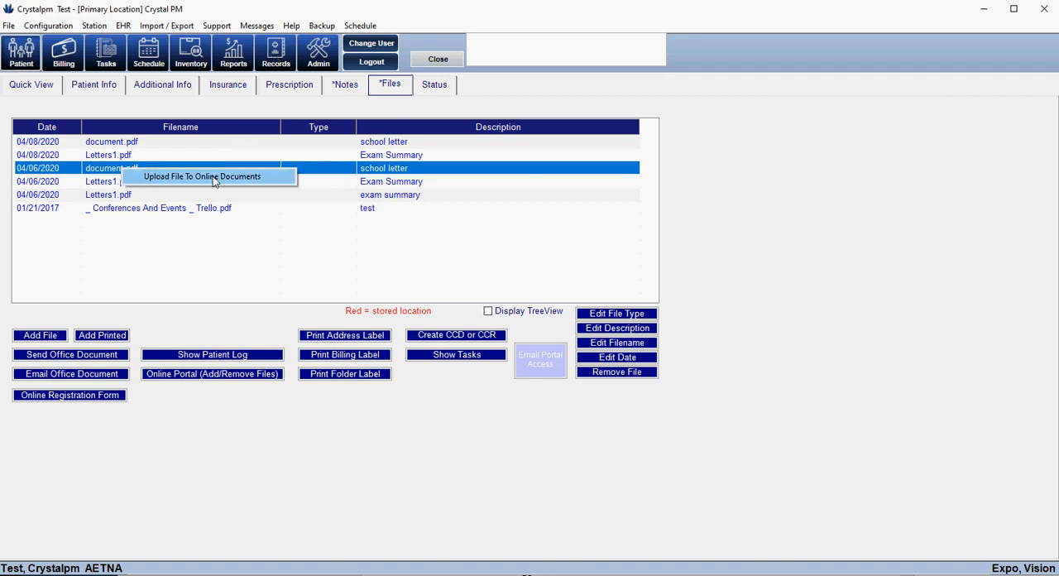
click(289, 417)
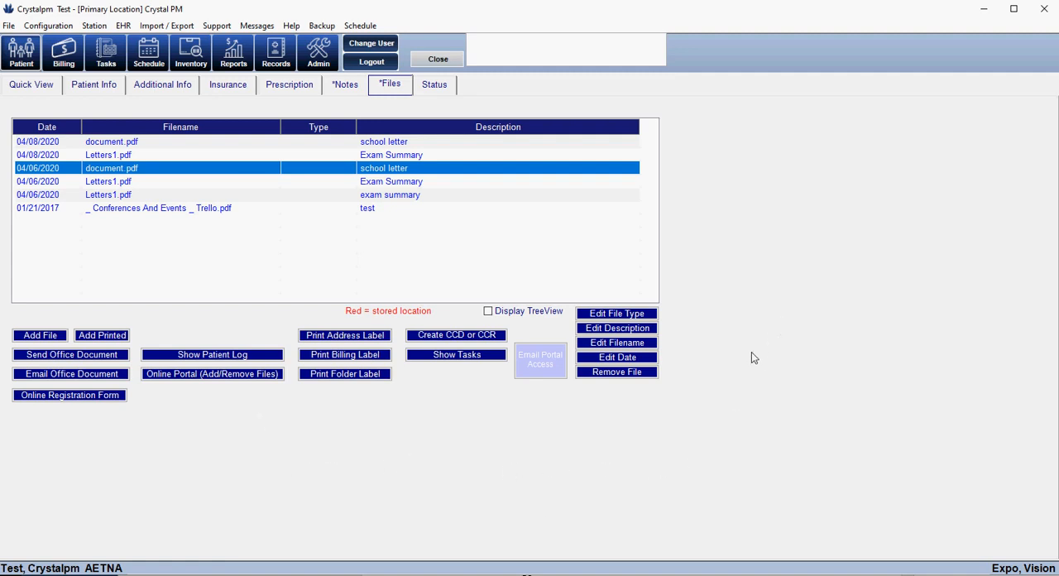
Switch to the patient portal in the browser and send the office the message "Test Message"
click(688, 575)
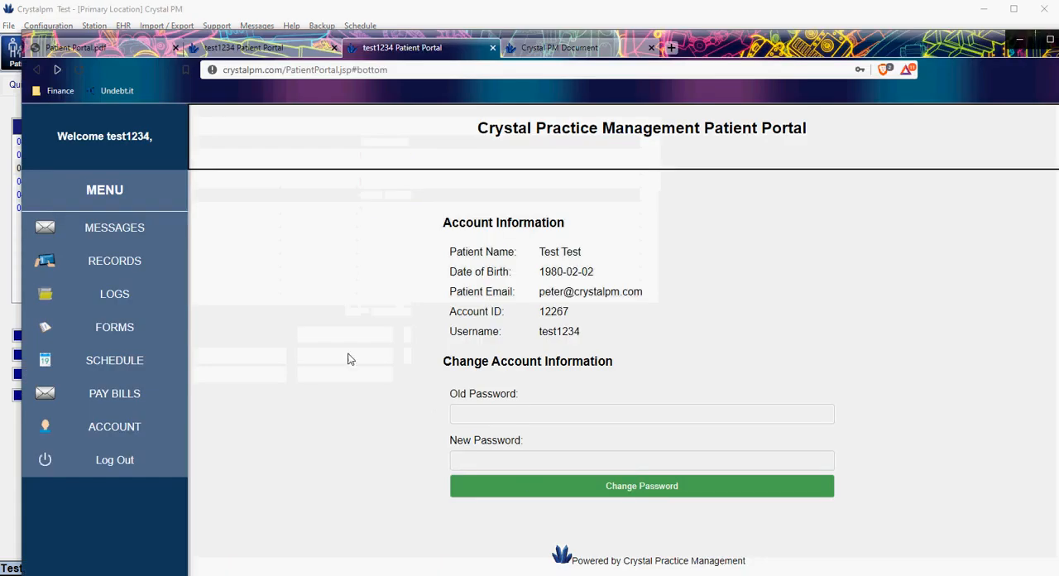
click(565, 500)
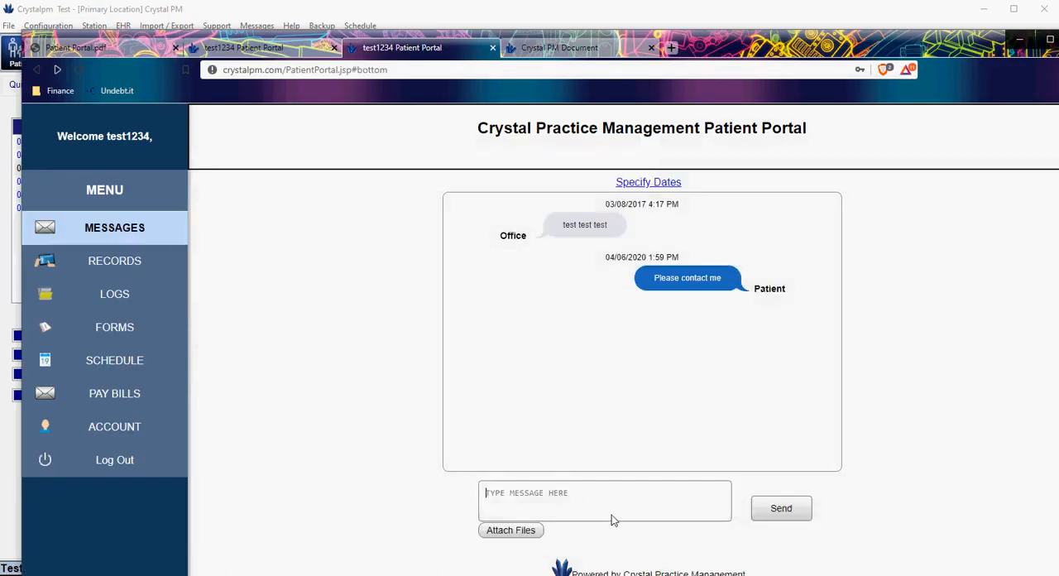
text(Ts)
key(BackSpace)
text(est Message)
click(776, 511)
Return to Crystal PM and check for web messages from the daily task list
click(607, 22)
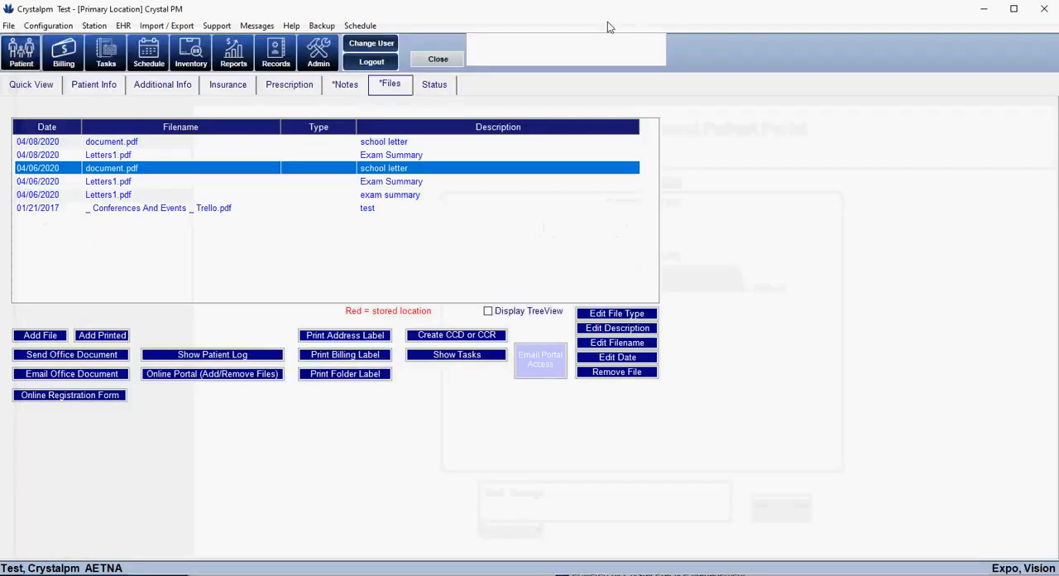
click(113, 54)
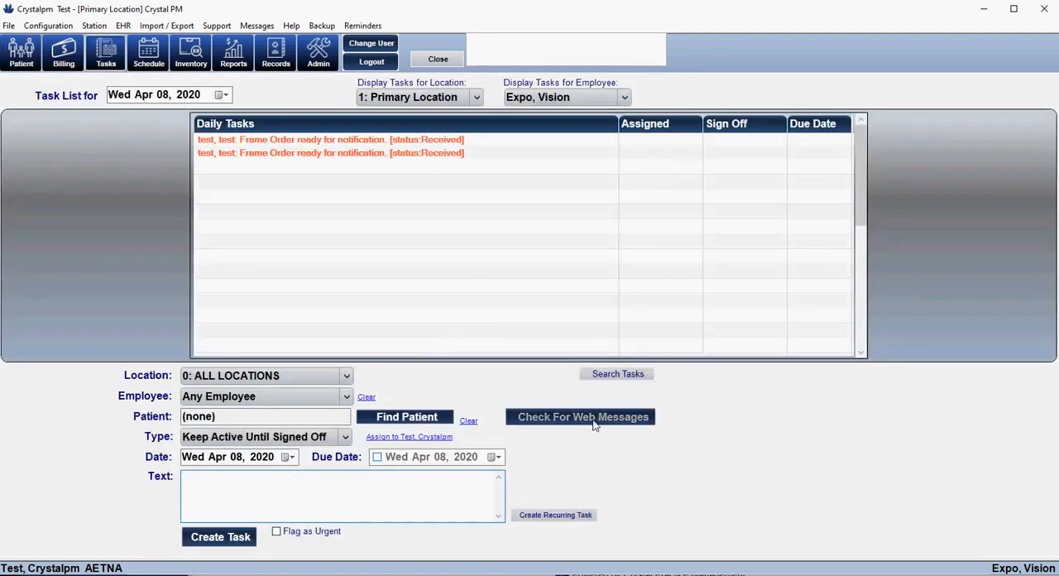
click(592, 423)
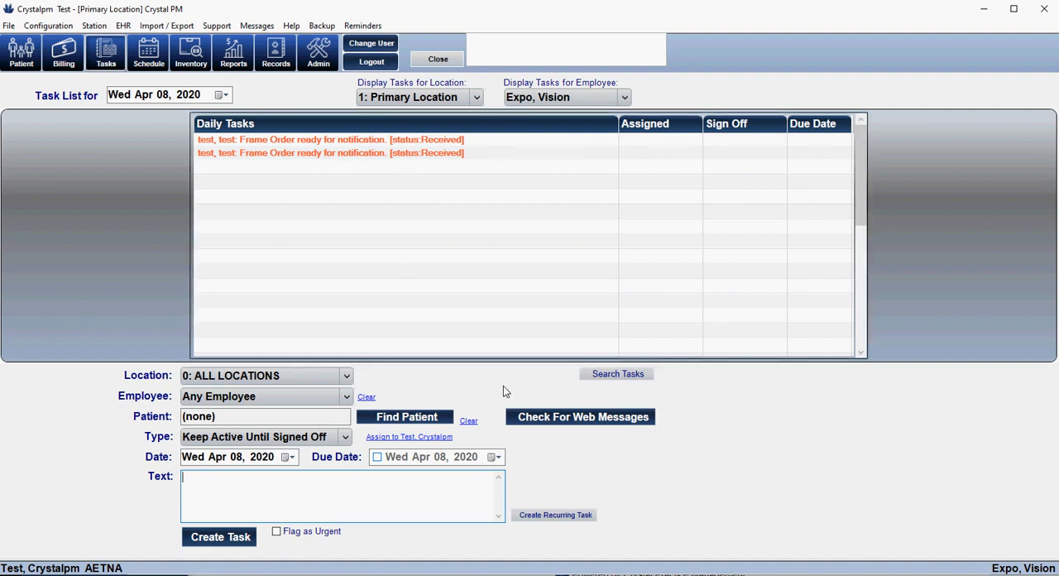
Go back to the patient's files and open the online portal for adding or removing files
click(21, 52)
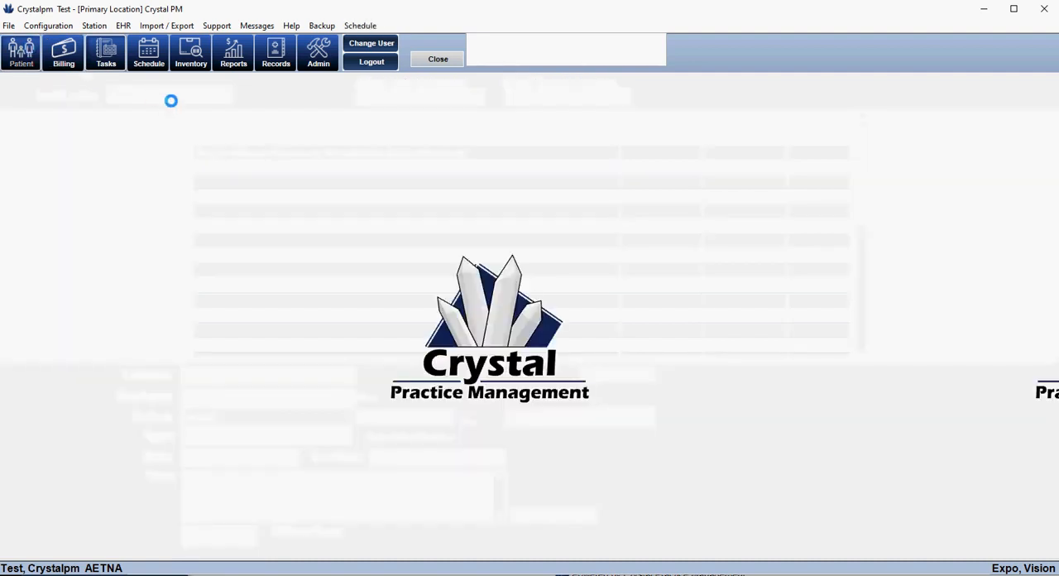
click(376, 88)
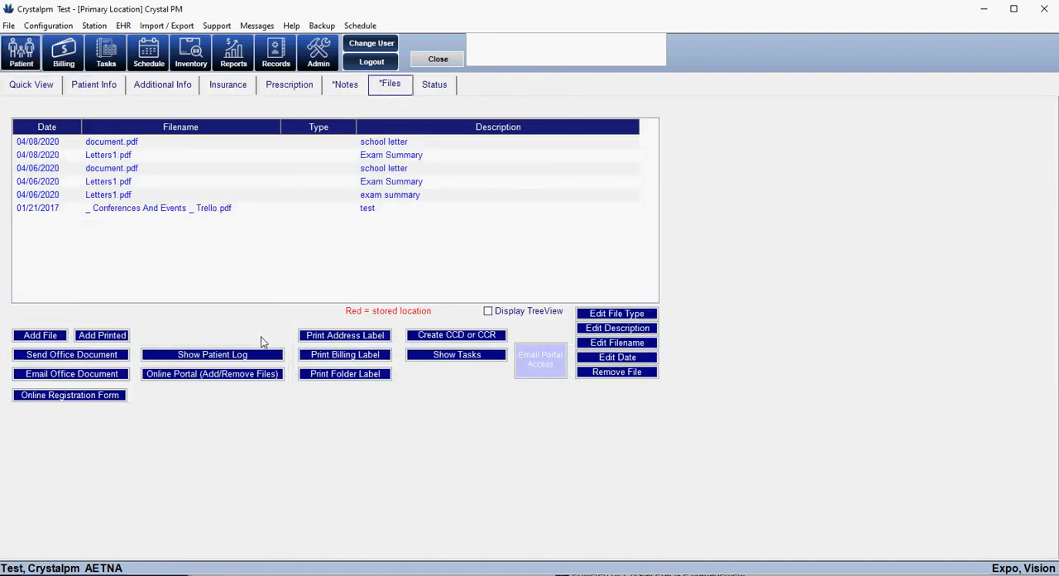
click(249, 375)
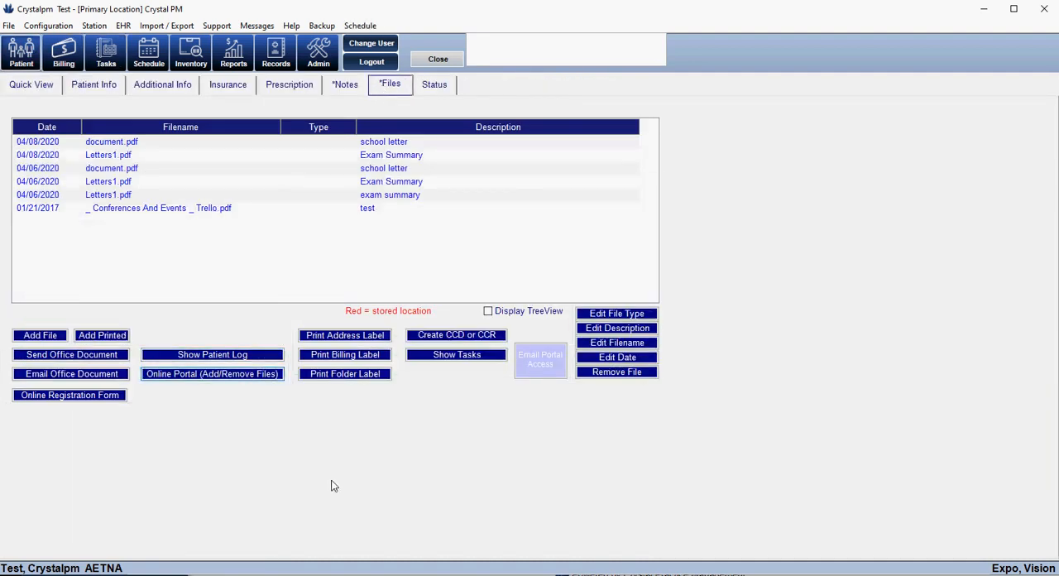